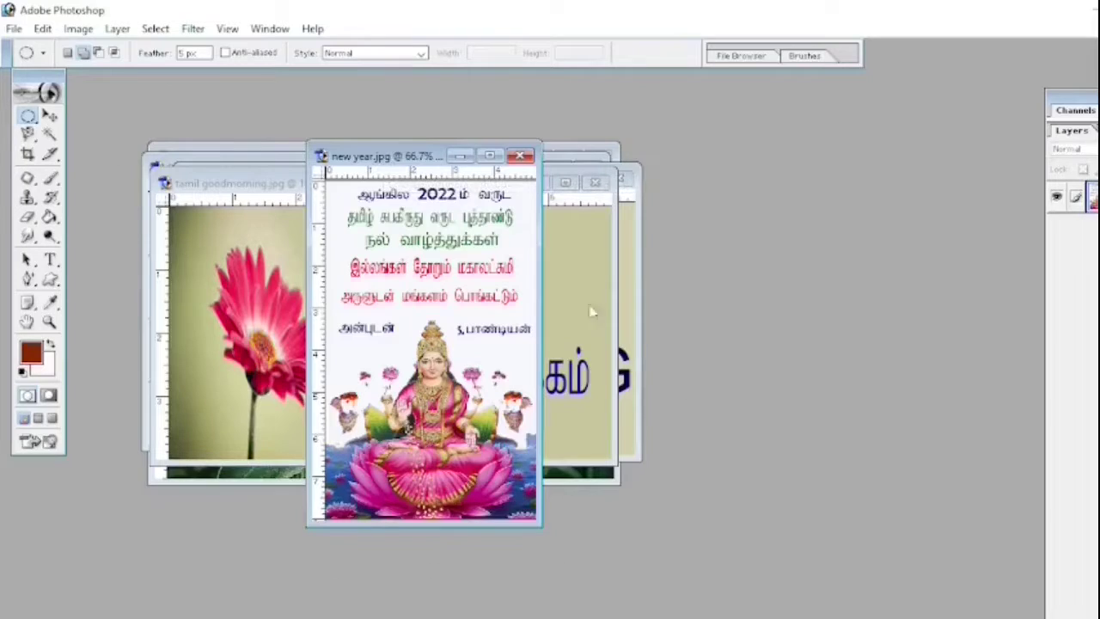
- Spread the new year, Tamil, ENG GOOD, Dce 3rd and sunflower sample windows apart
drag(388, 160, 771, 164)
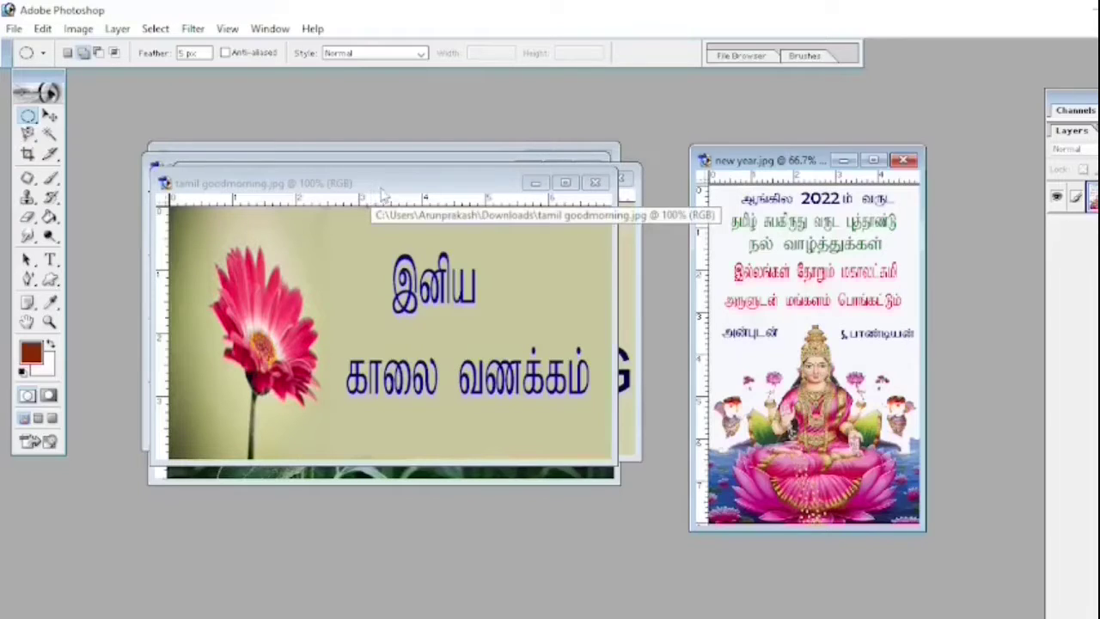
click(382, 191)
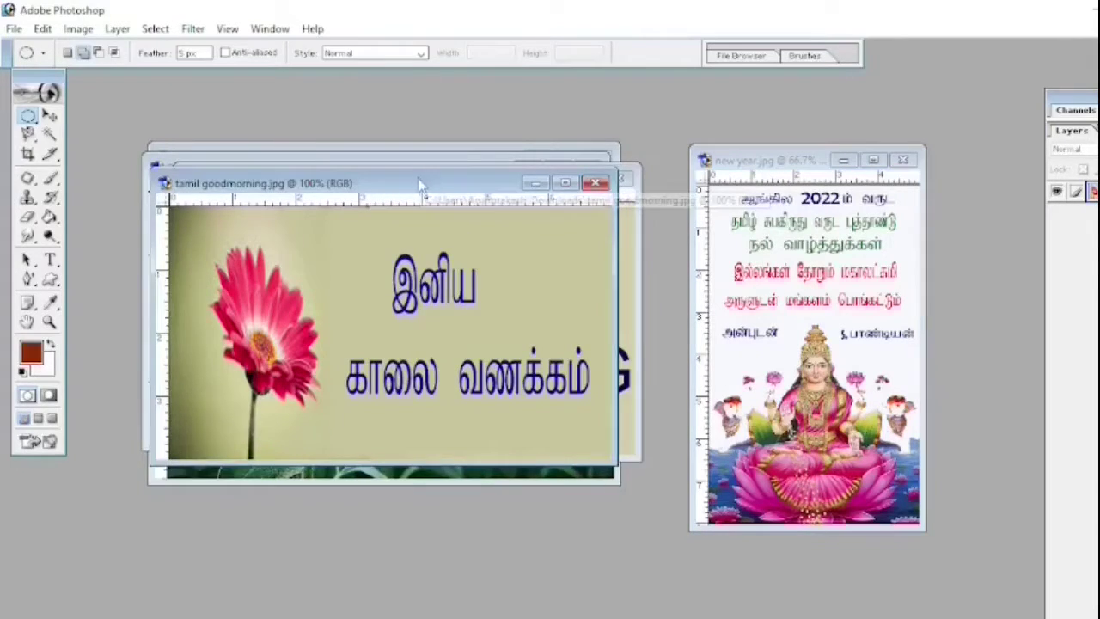
drag(420, 183, 917, 219)
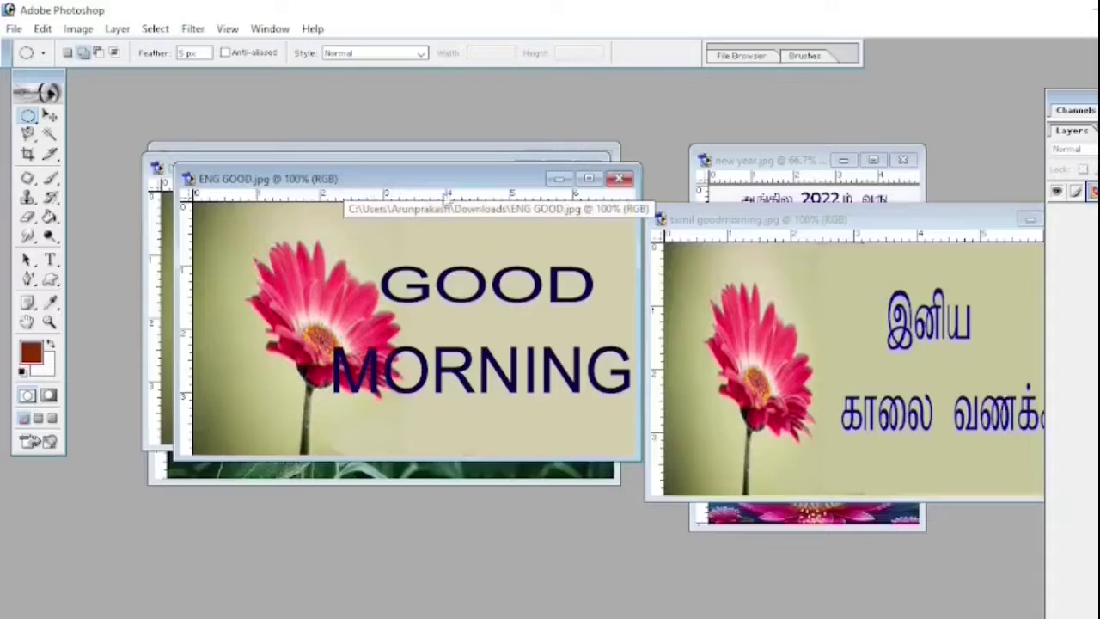
drag(362, 187, 859, 264)
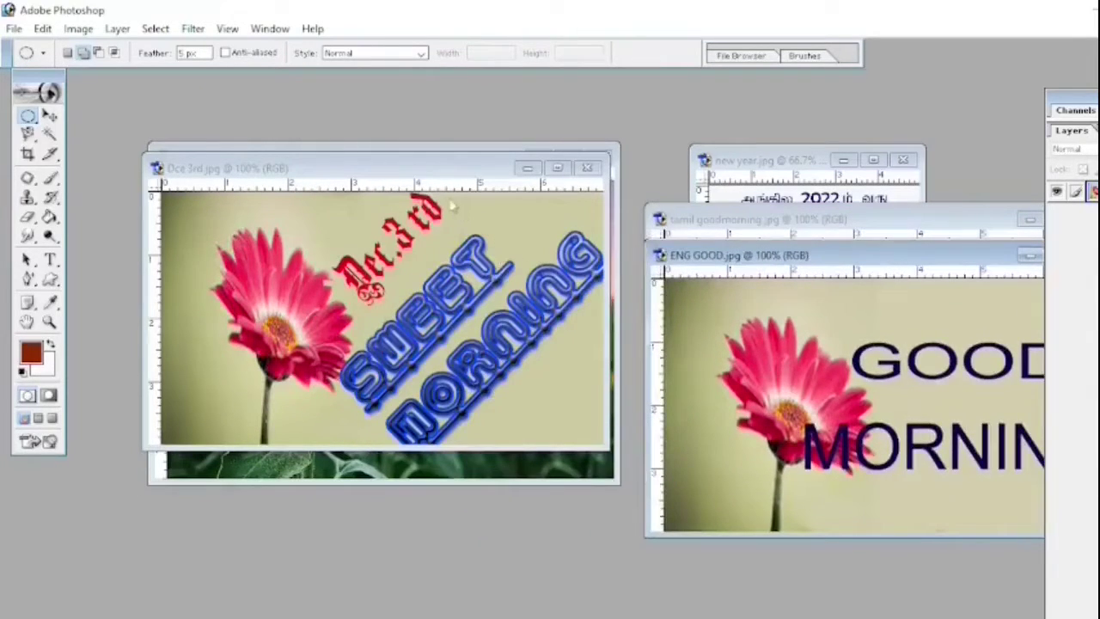
click(387, 178)
drag(387, 178, 928, 292)
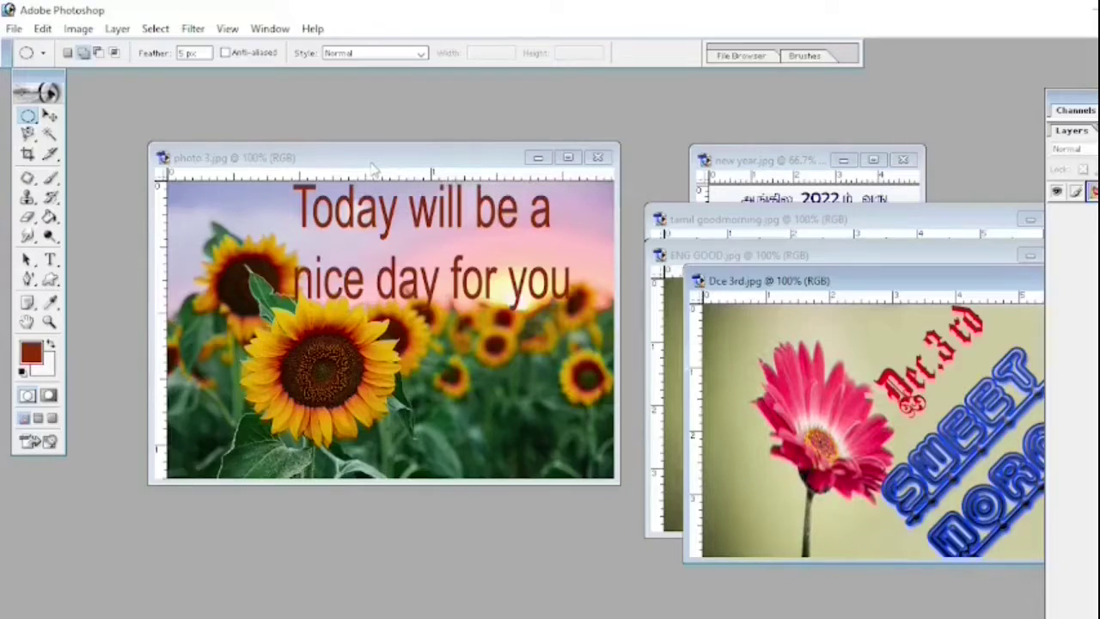
click(373, 163)
drag(376, 163, 808, 294)
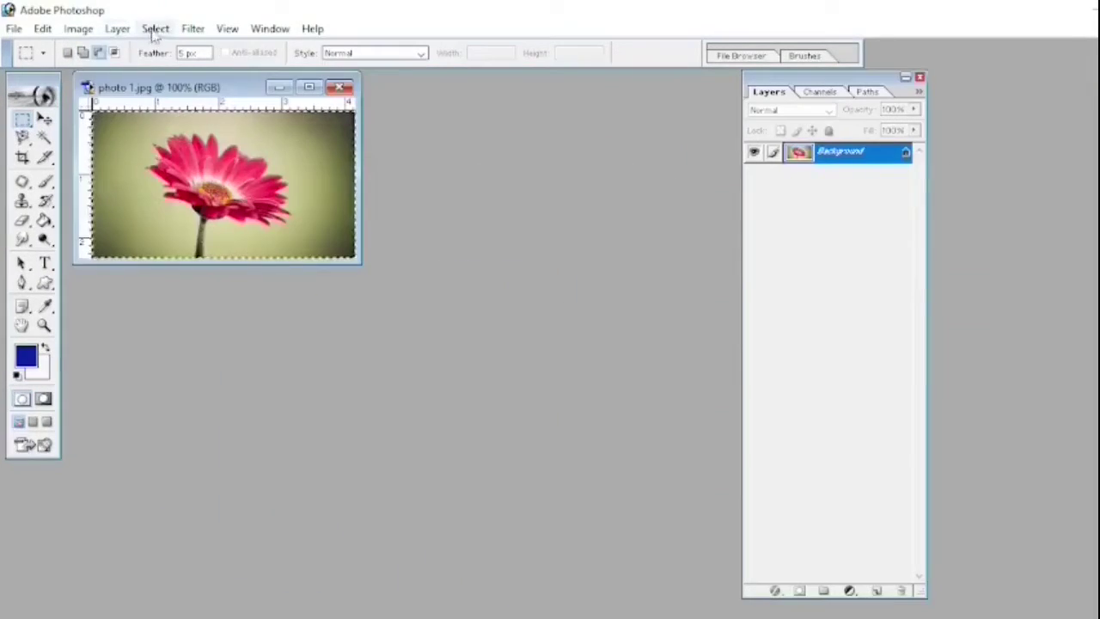
- Deselect photo 1.jpg, create blank Untitled-1 and position it below the gerbera photo
click(156, 28)
click(186, 68)
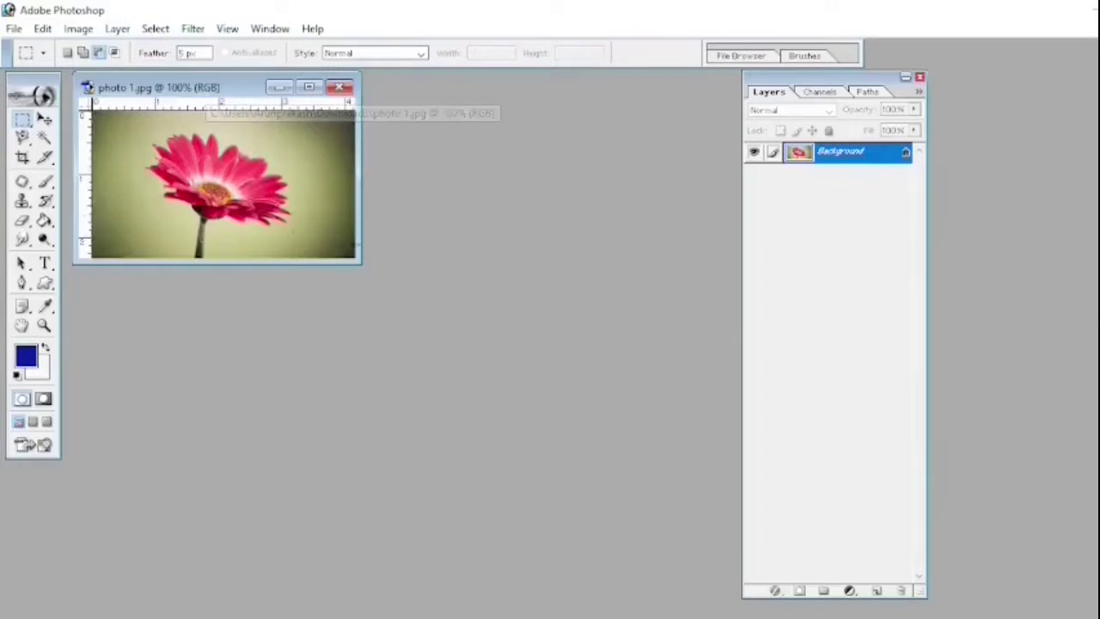
click(14, 28)
click(34, 43)
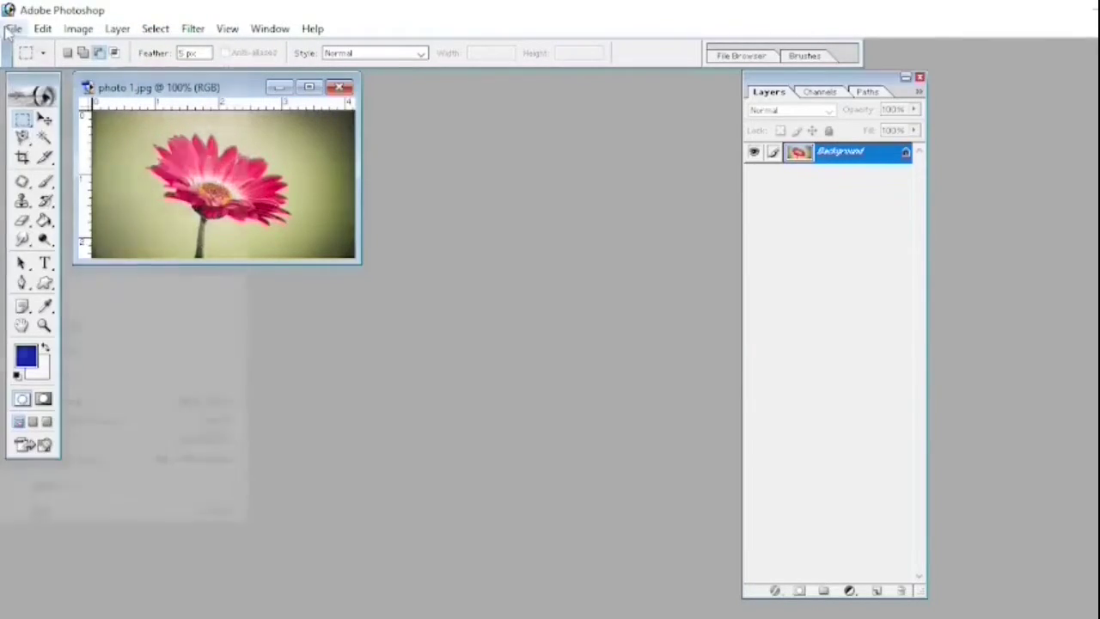
click(632, 191)
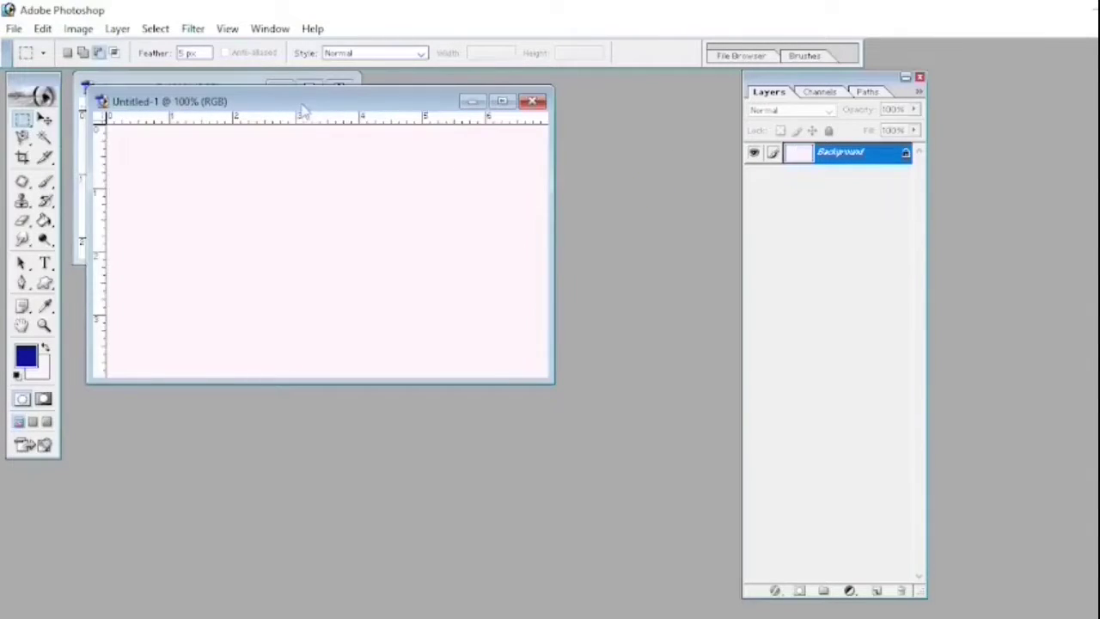
drag(303, 109, 375, 296)
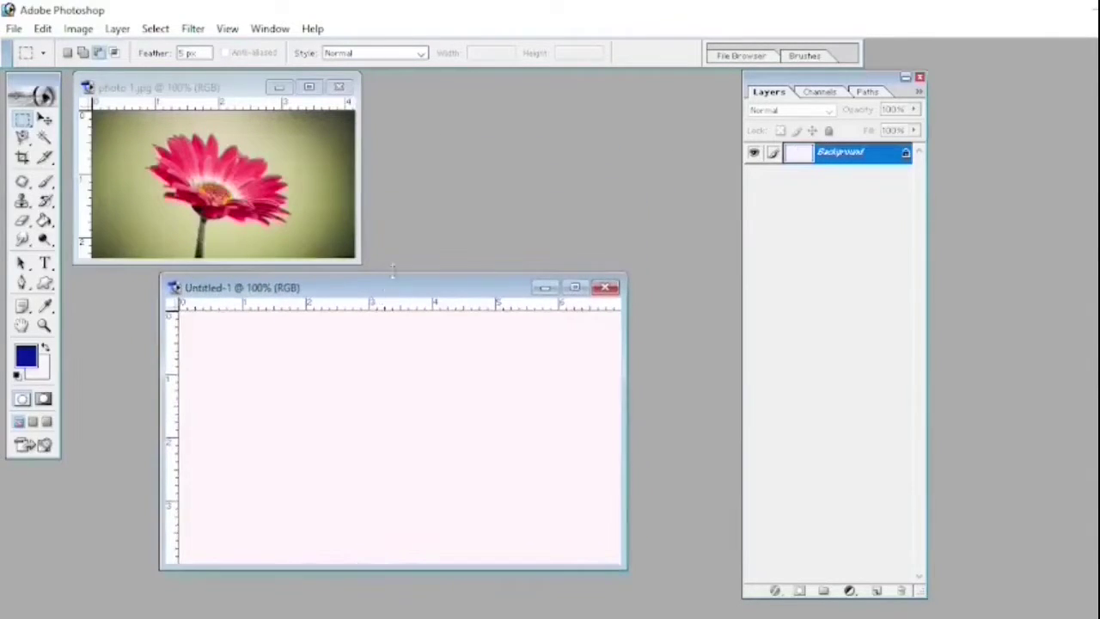
click(162, 93)
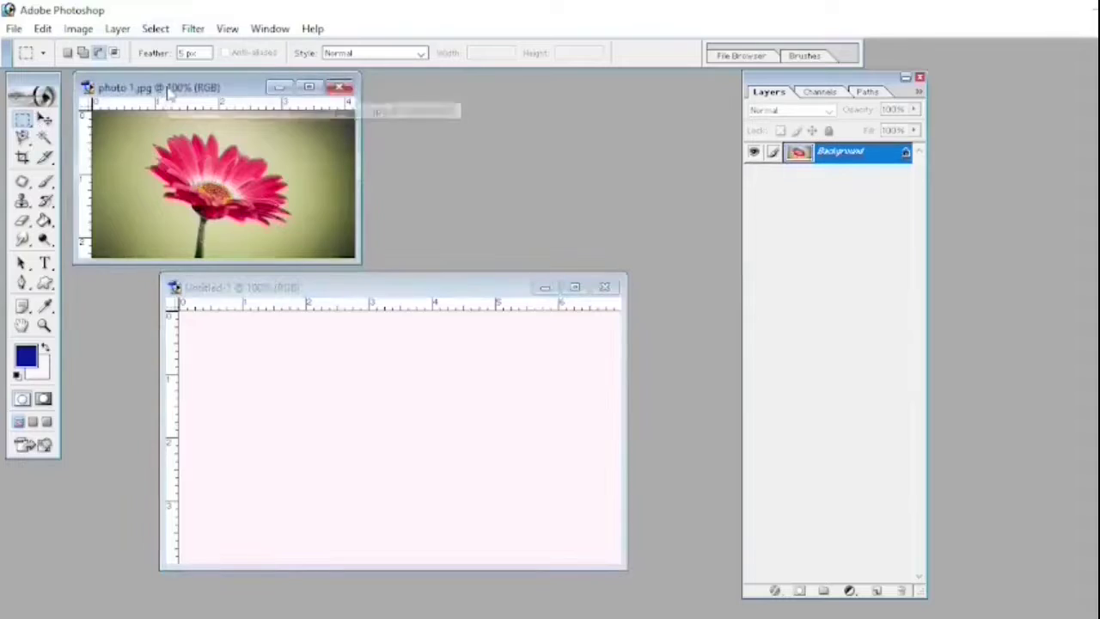
- Drag the gerbera photo into Untitled-1 and enlarge it to fill the left side, top to bottom
click(45, 118)
drag(206, 181, 260, 369)
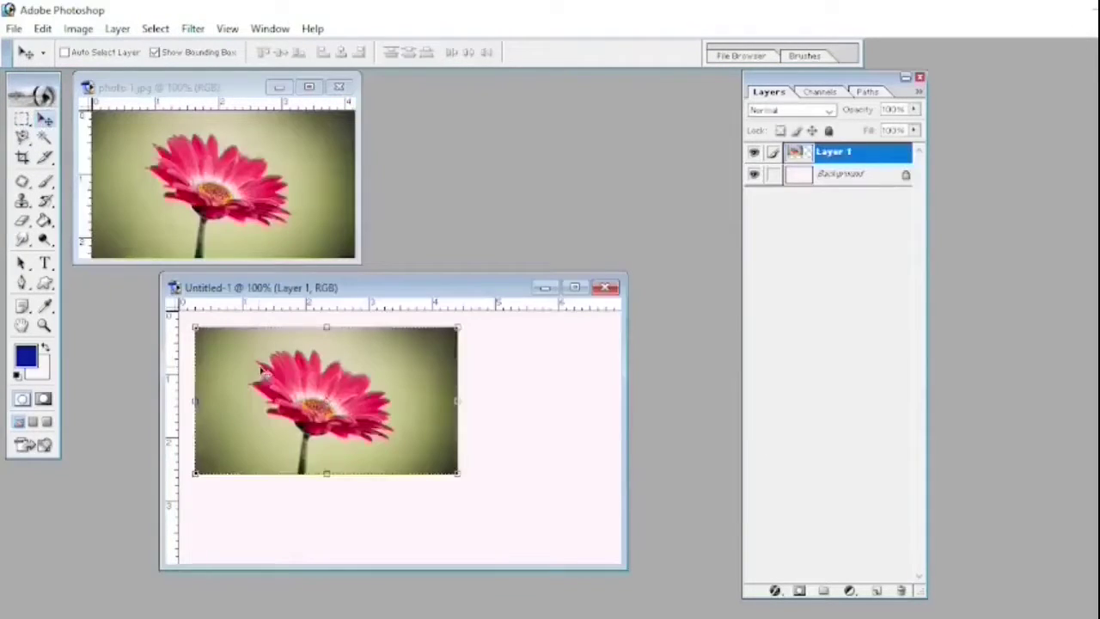
key(ctrl+t)
drag(195, 326, 179, 309)
drag(456, 473, 459, 564)
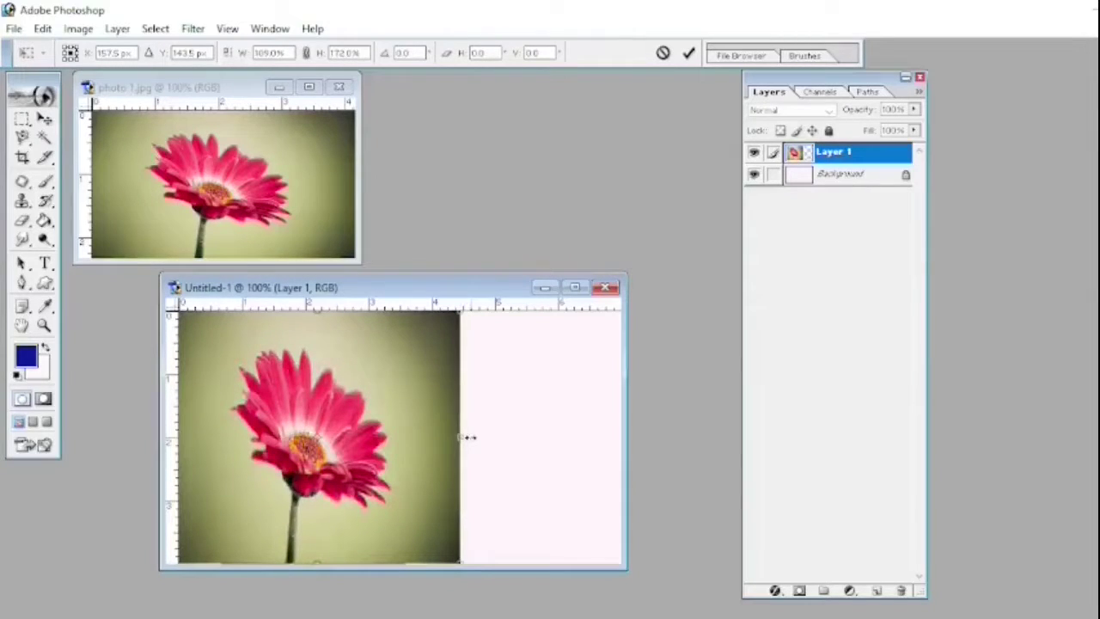
click(23, 119)
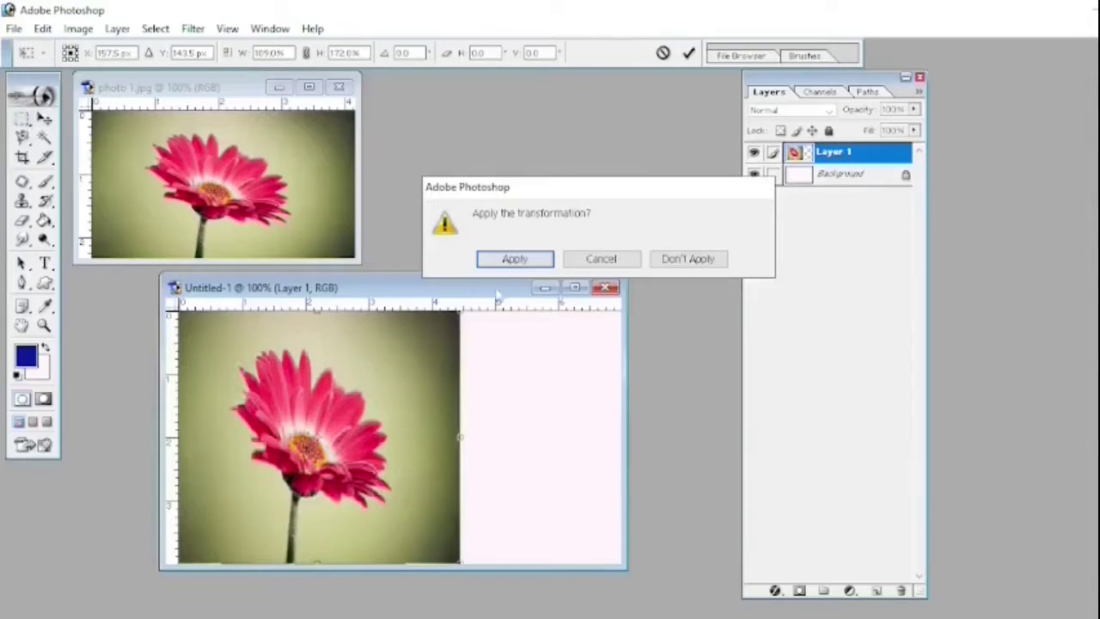
key(Return)
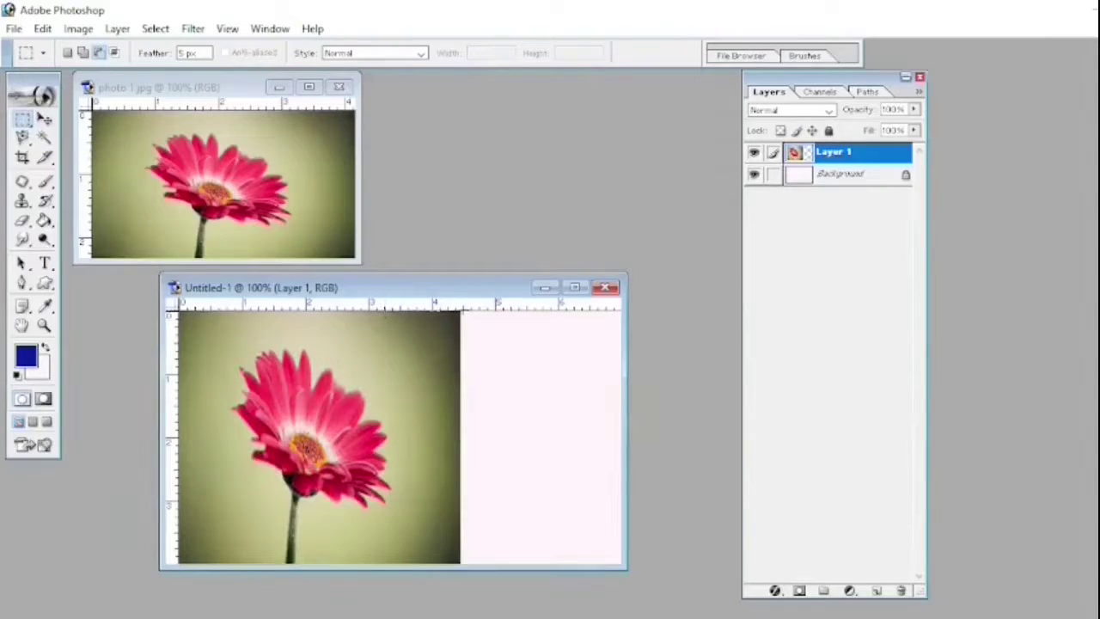
- Fill the selected right strip with khaki sampled from the photo's background, then deselect
drag(385, 309, 627, 574)
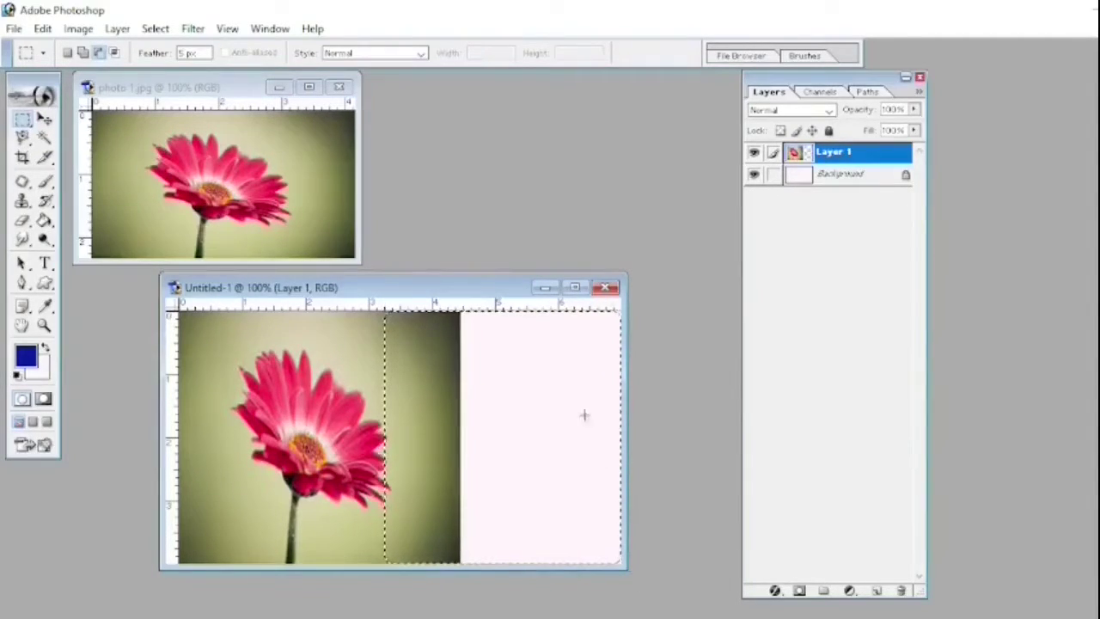
key(i)
click(351, 336)
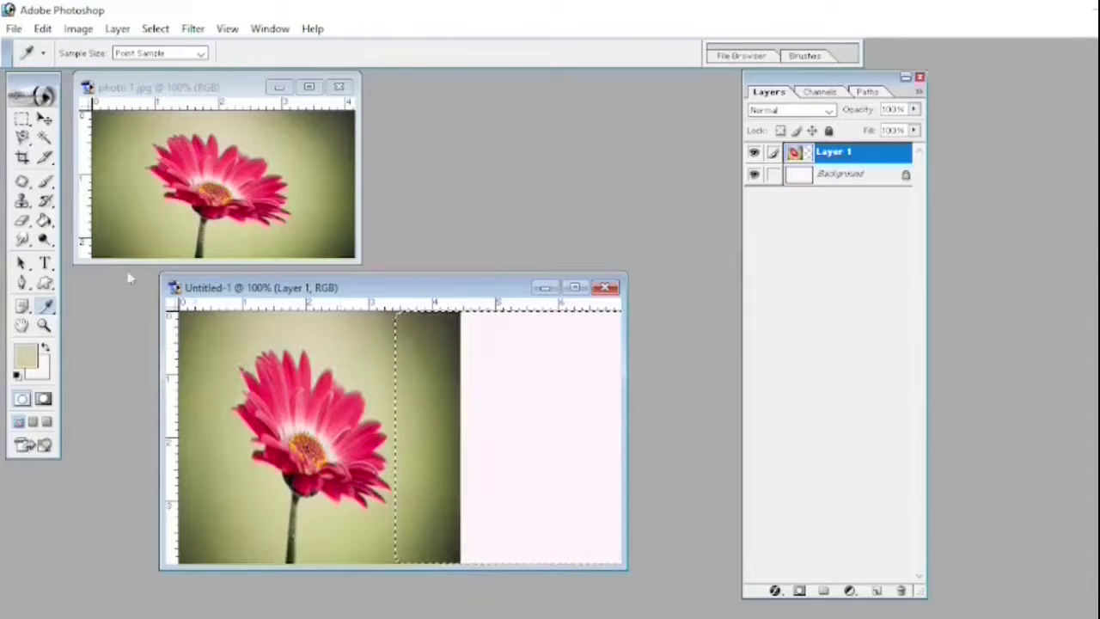
key(g)
click(429, 460)
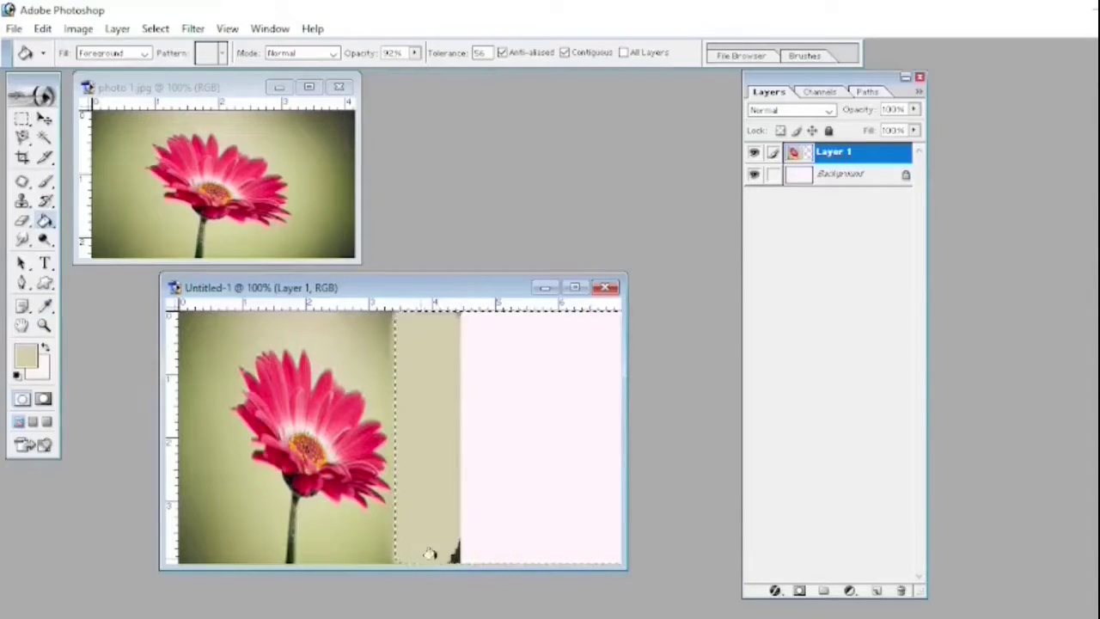
click(462, 550)
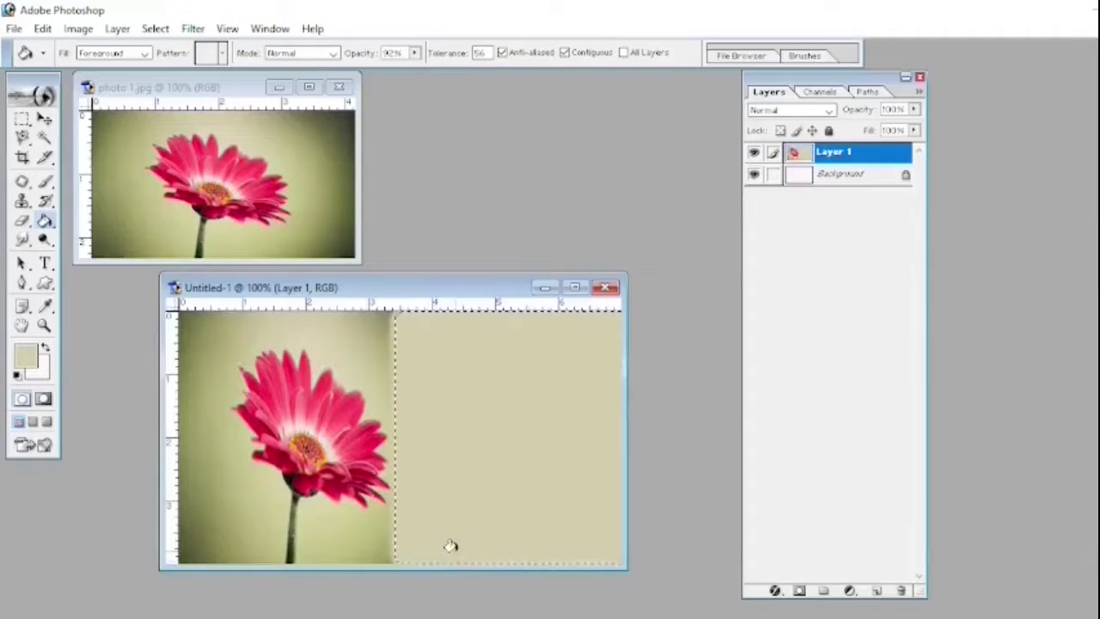
click(155, 29)
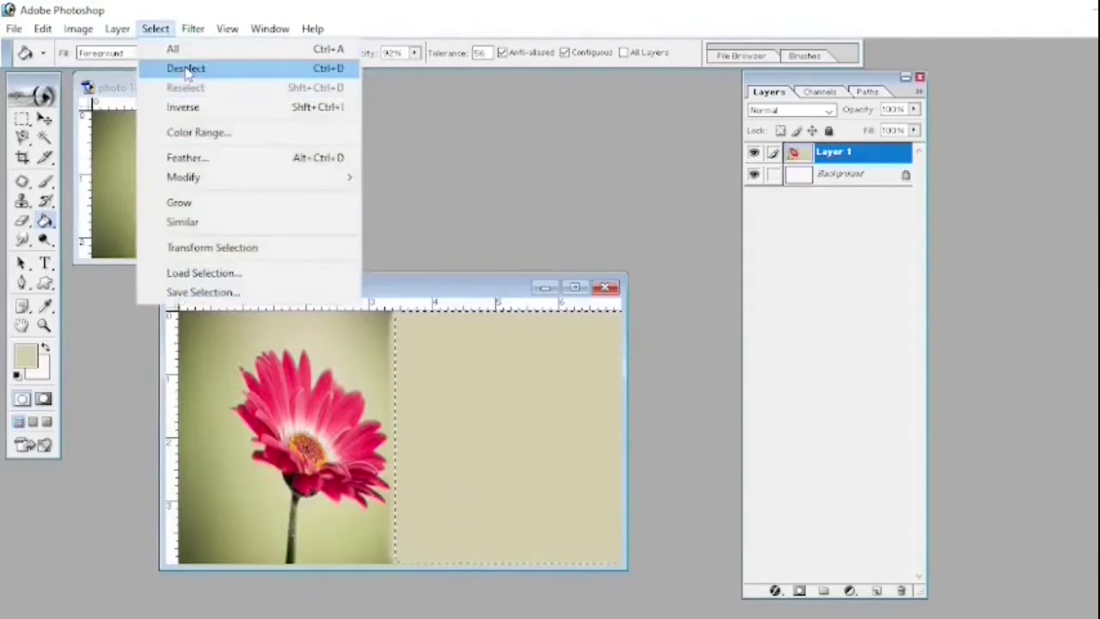
click(188, 68)
key(b)
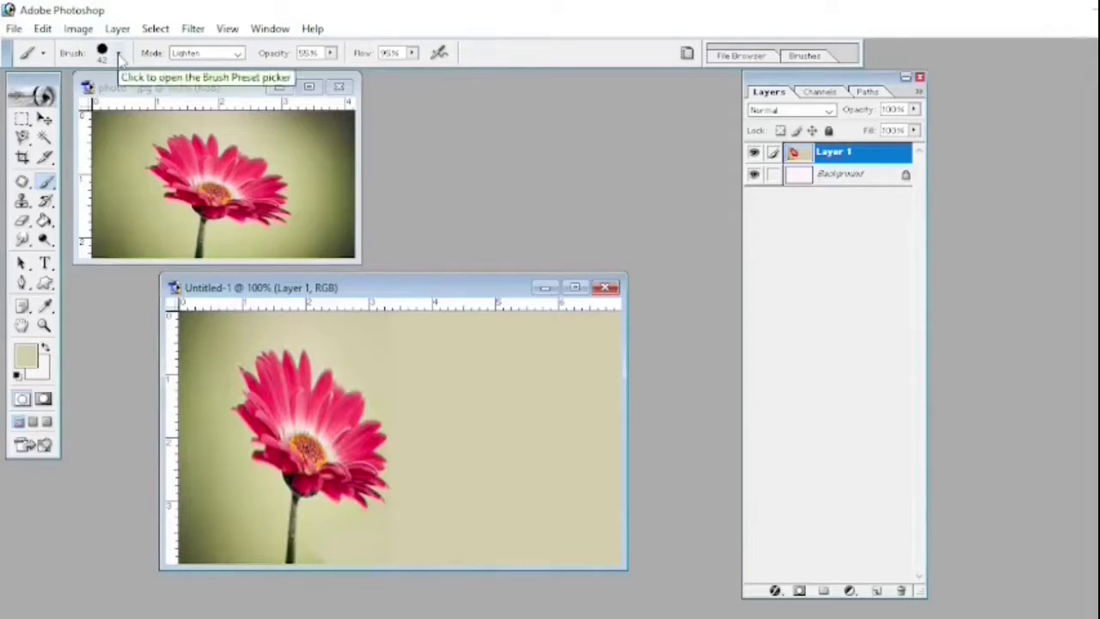
- Switch to the Type tool to begin adding the greeting text
click(45, 263)
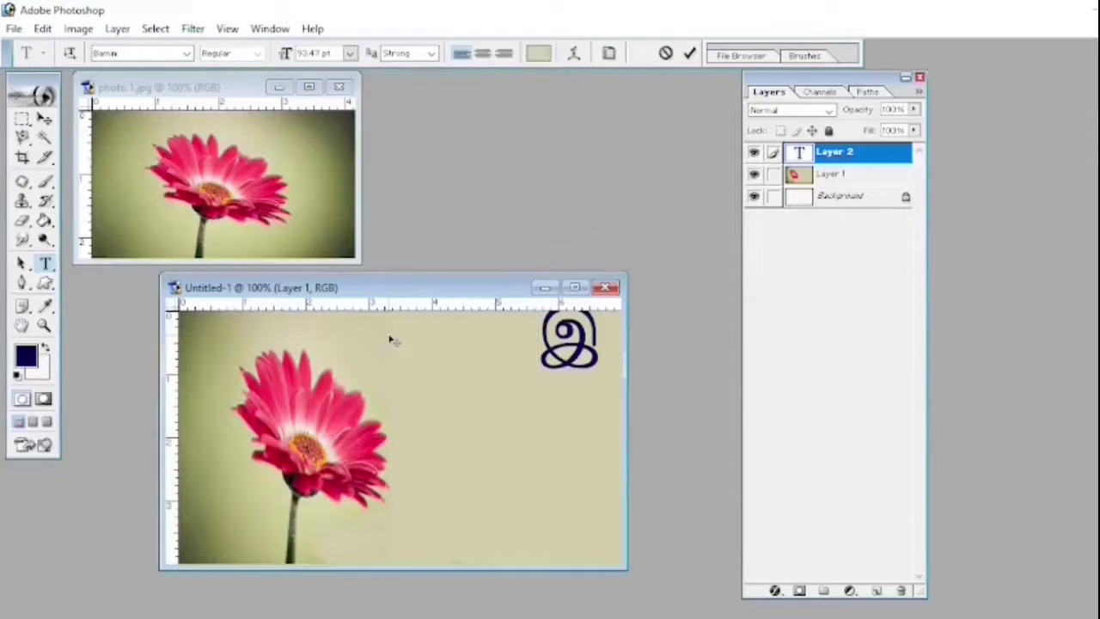
- Type இனிய and காலை on two lines in Bamini, then begin வணக்கம் below them
key(BackSpace)
key(BackSpace)
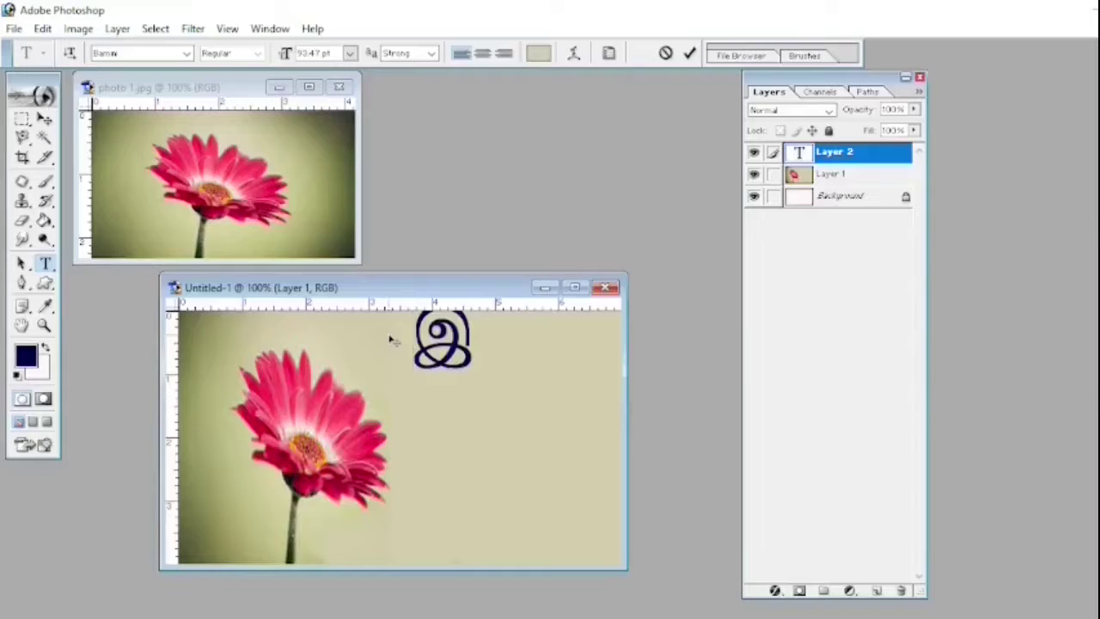
text(dpa)
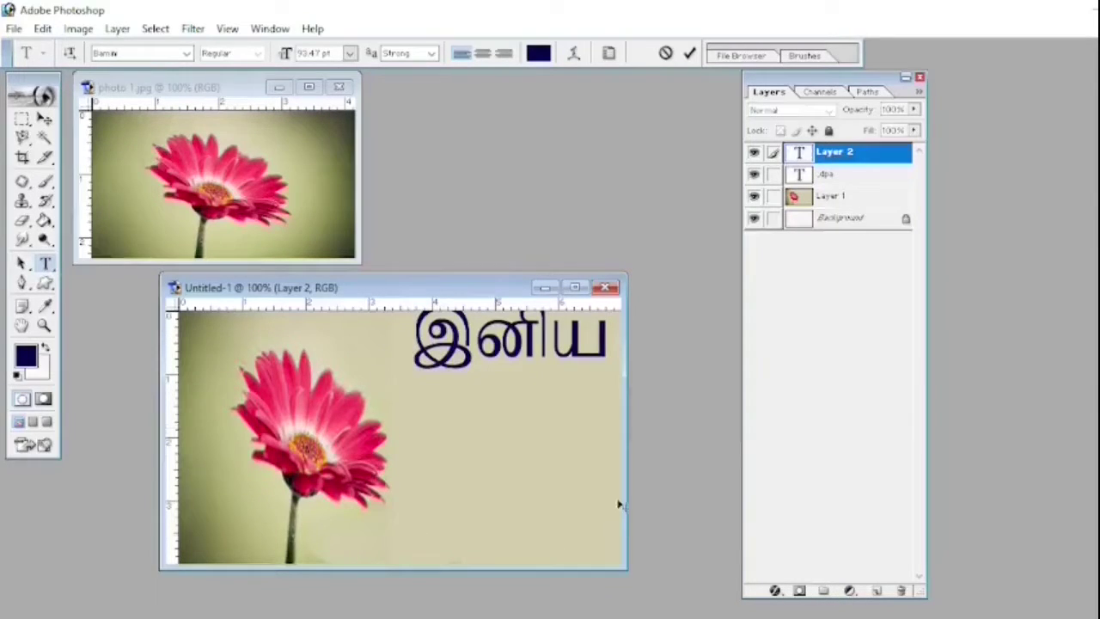
key(Return)
text(f)
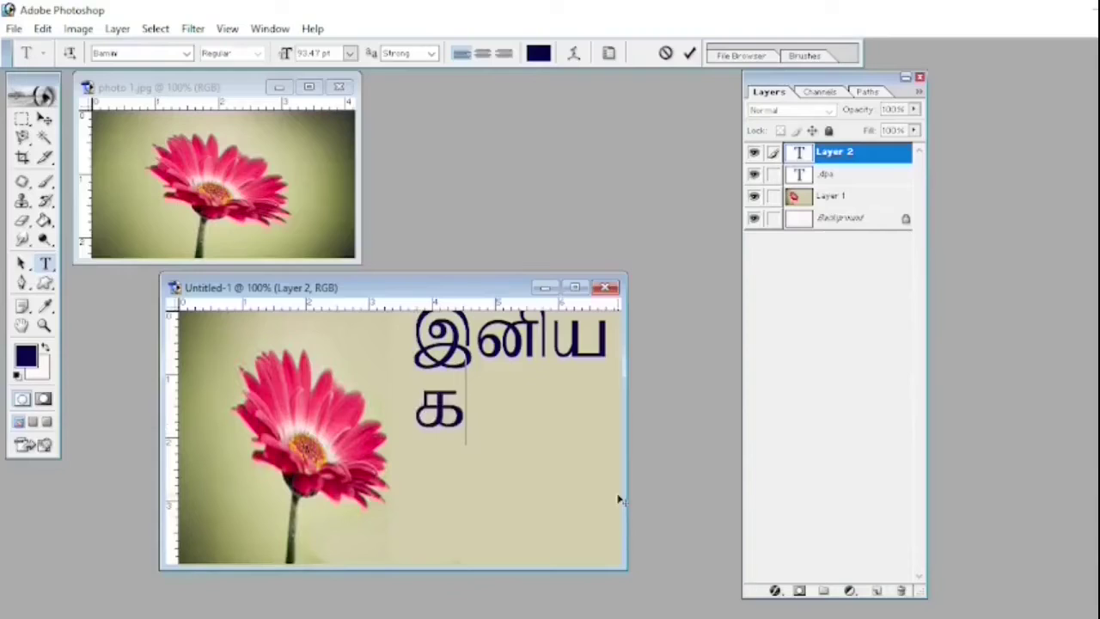
text(hi)
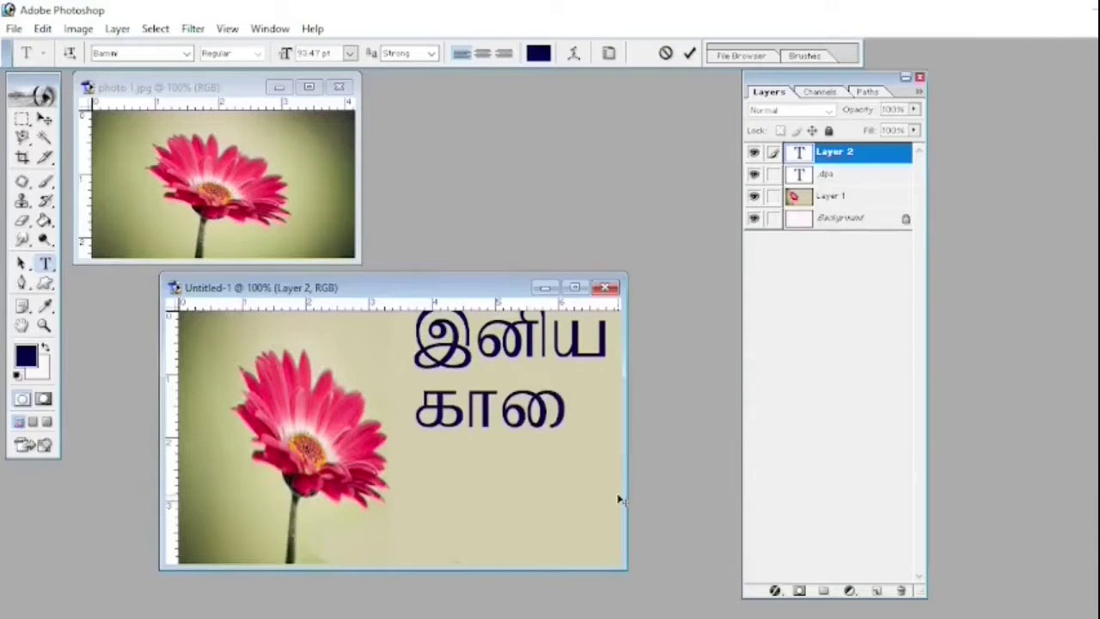
text(y)
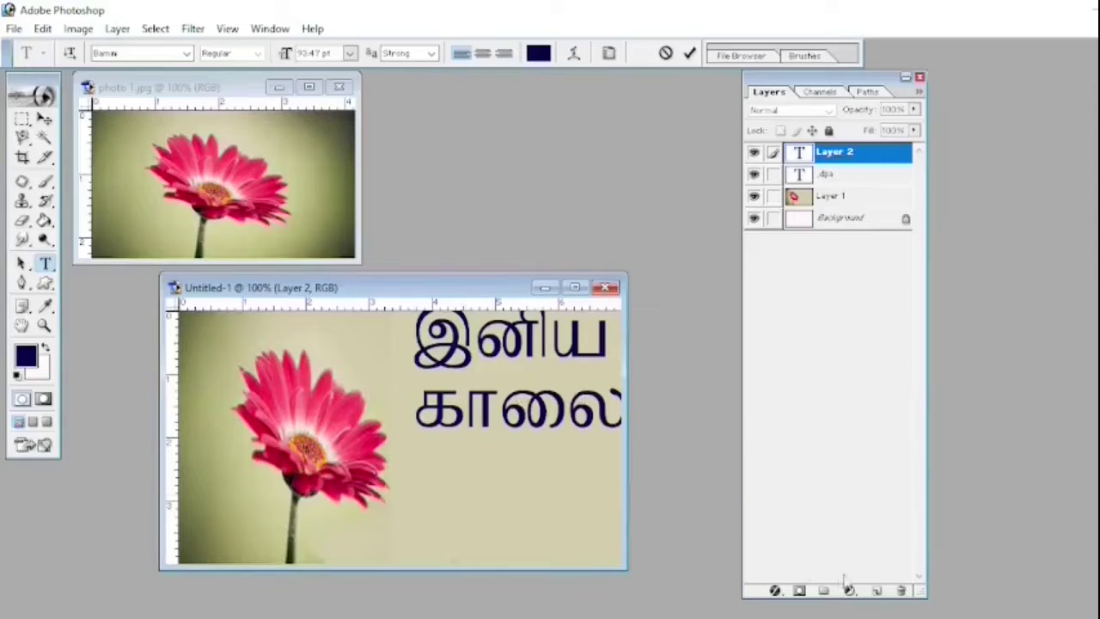
click(876, 590)
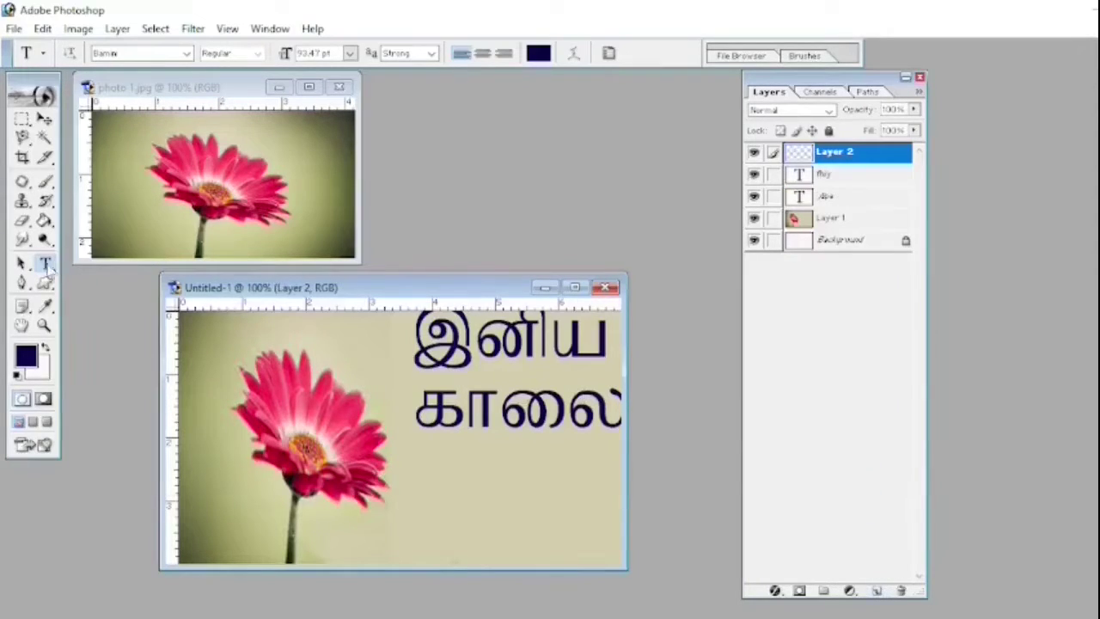
click(352, 520)
text(t)
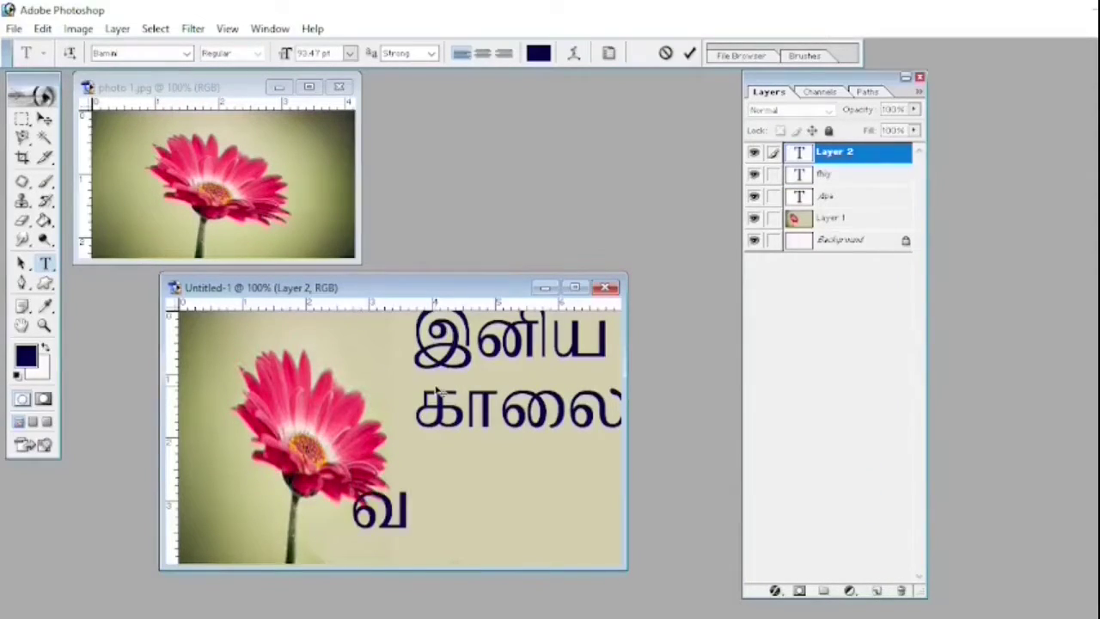
text(zf)
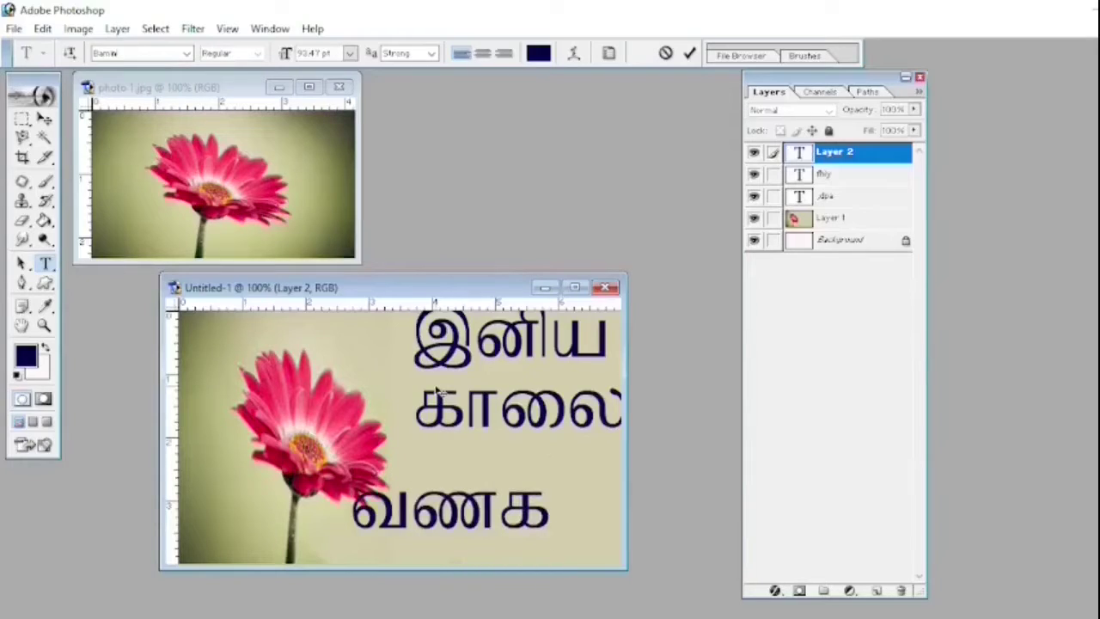
text(;f)
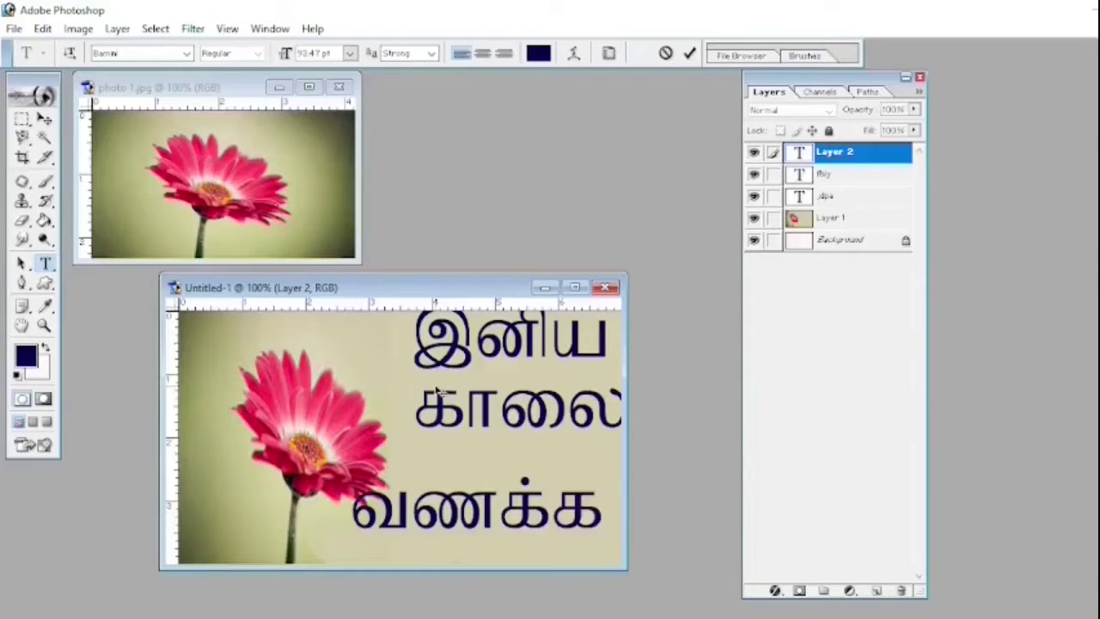
text(k)
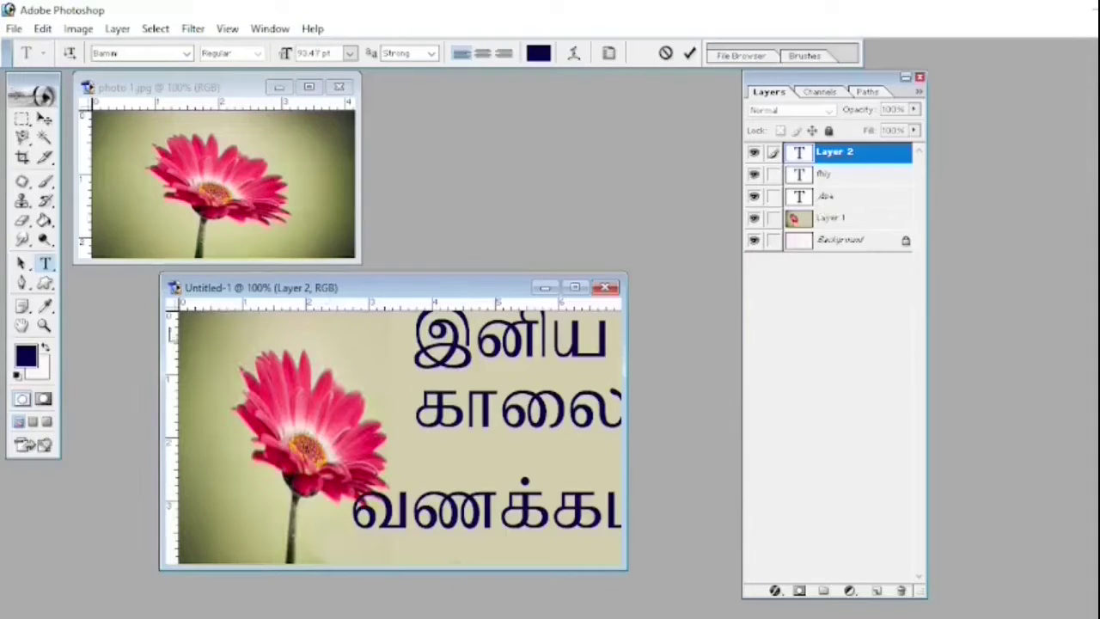
- Move வணக்கம் left and shrink it slightly so it fits along the card's bottom right
click(44, 118)
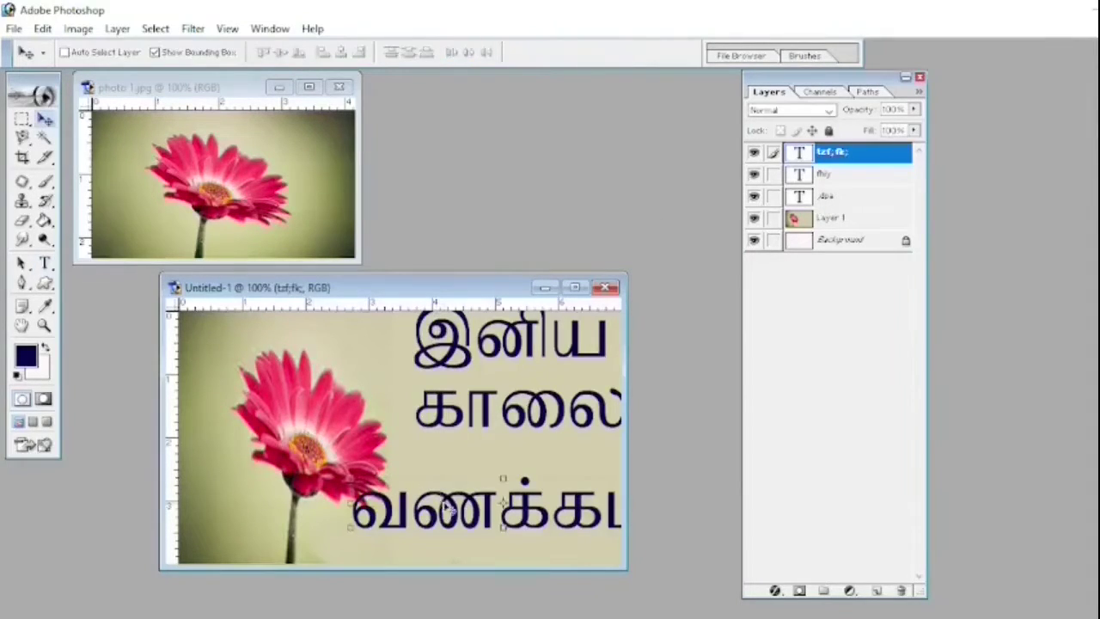
drag(446, 510, 407, 525)
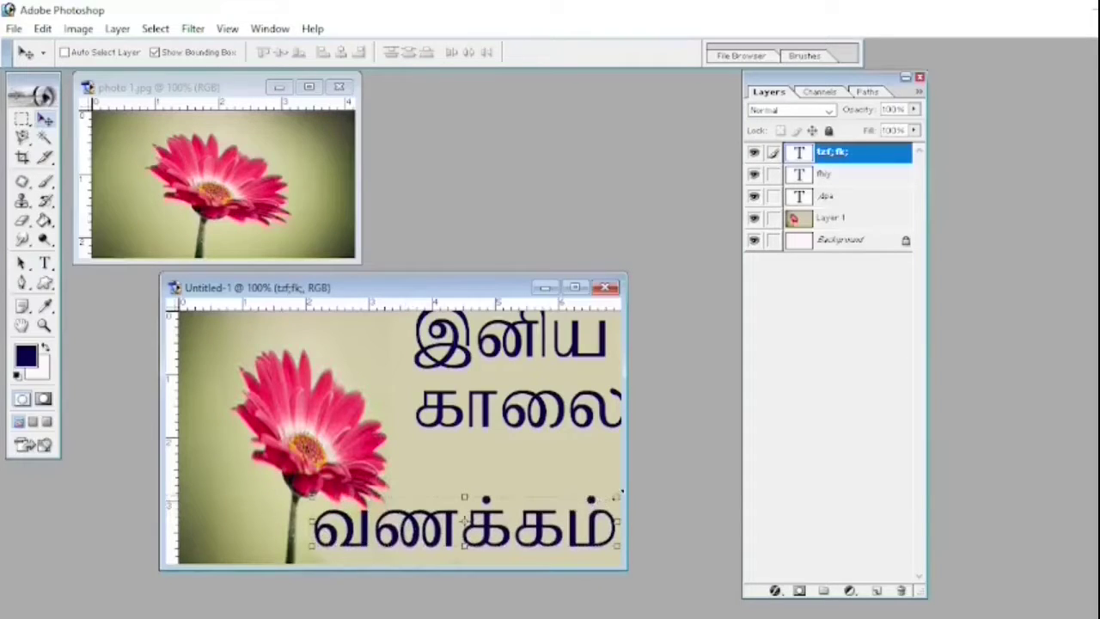
drag(619, 495, 596, 506)
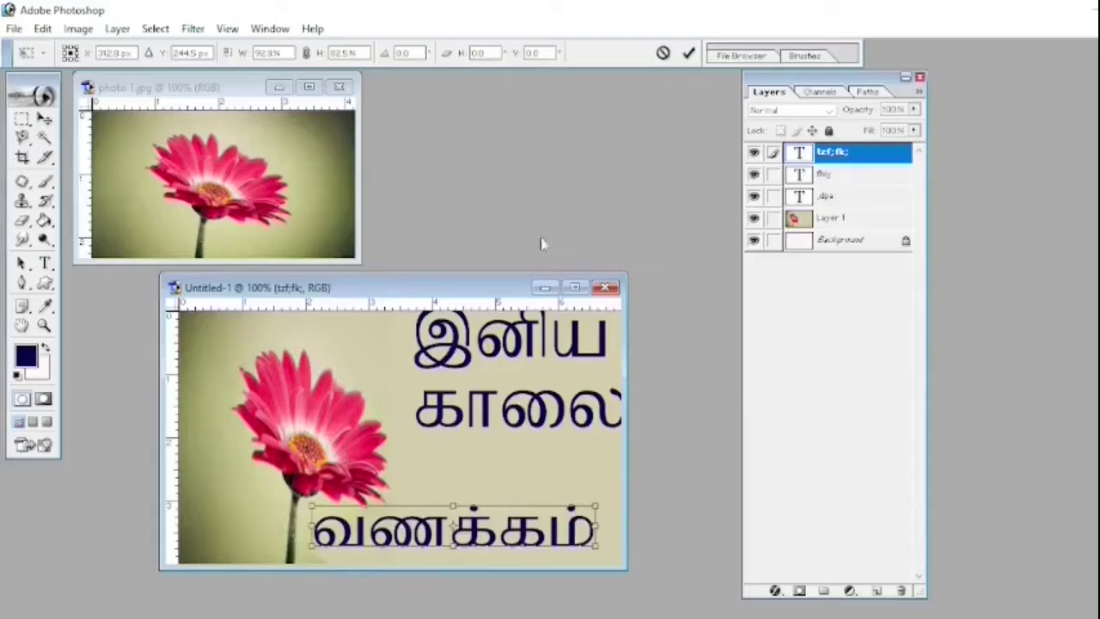
click(21, 119)
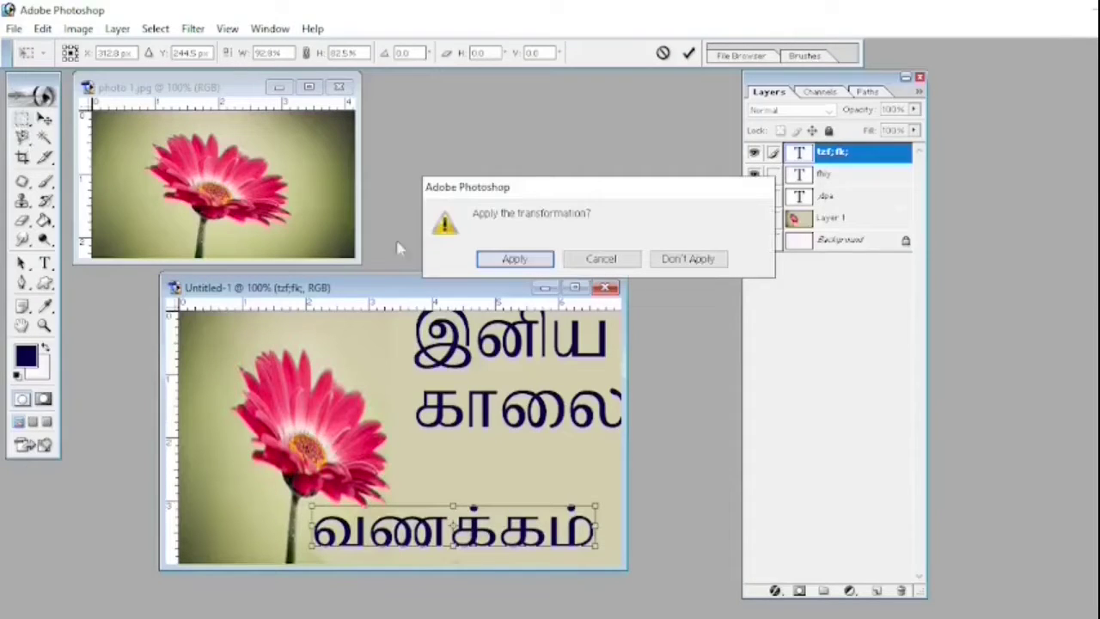
click(505, 258)
- Select the காலை layer and move it down to sit just above வணக்கம்
click(844, 176)
key(v)
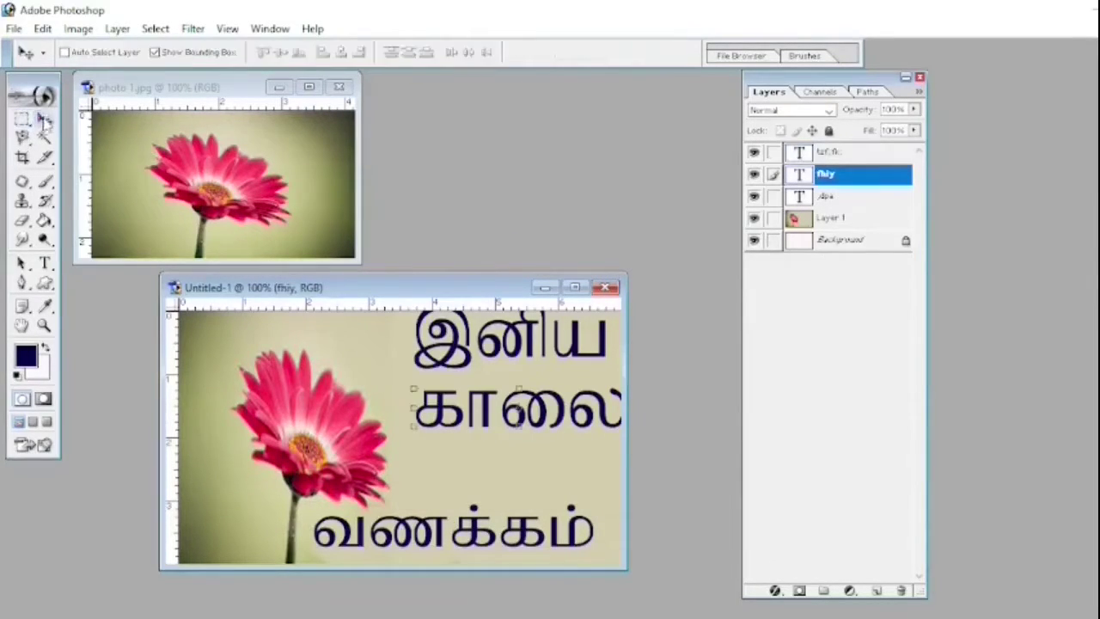
mouse_move(483, 415)
mouse_down()
mouse_move(449, 462)
mouse_move(471, 476)
mouse_up()
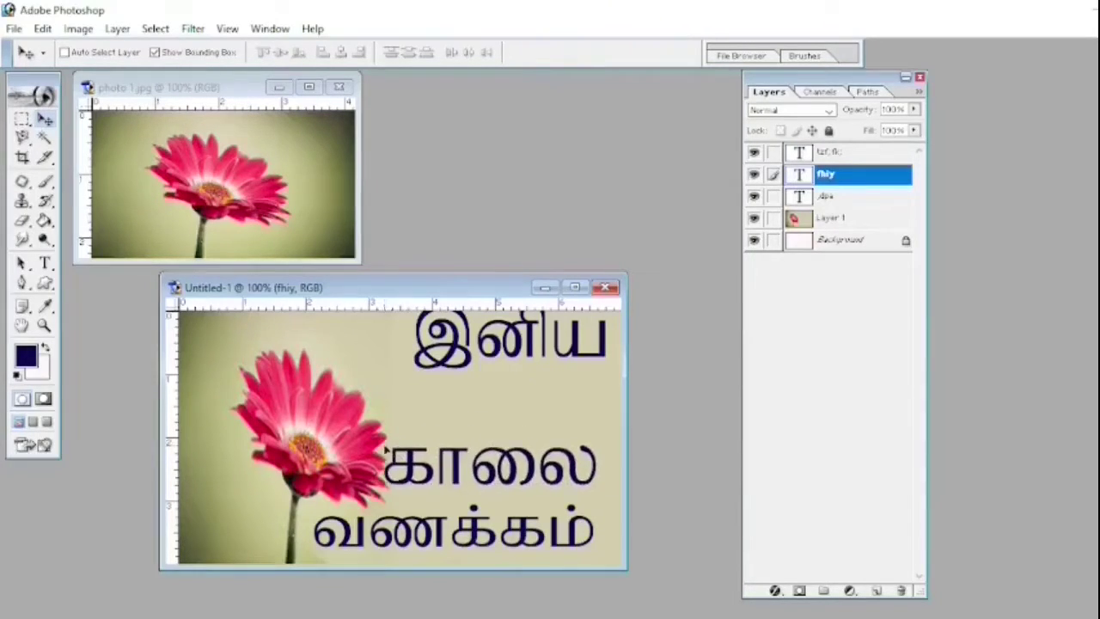
click(22, 119)
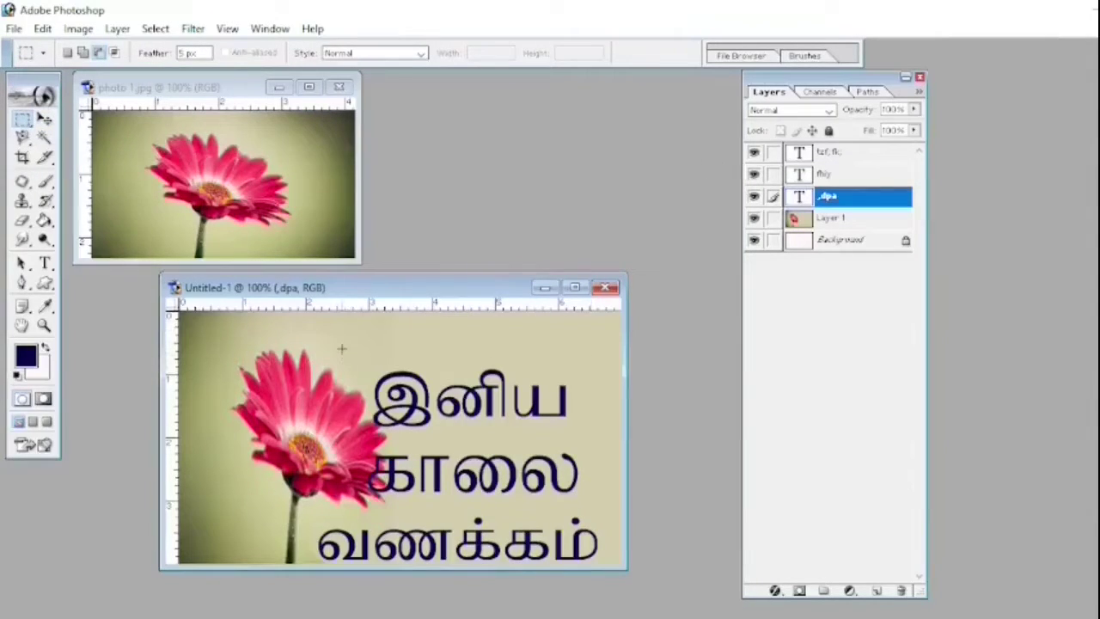
click(117, 28)
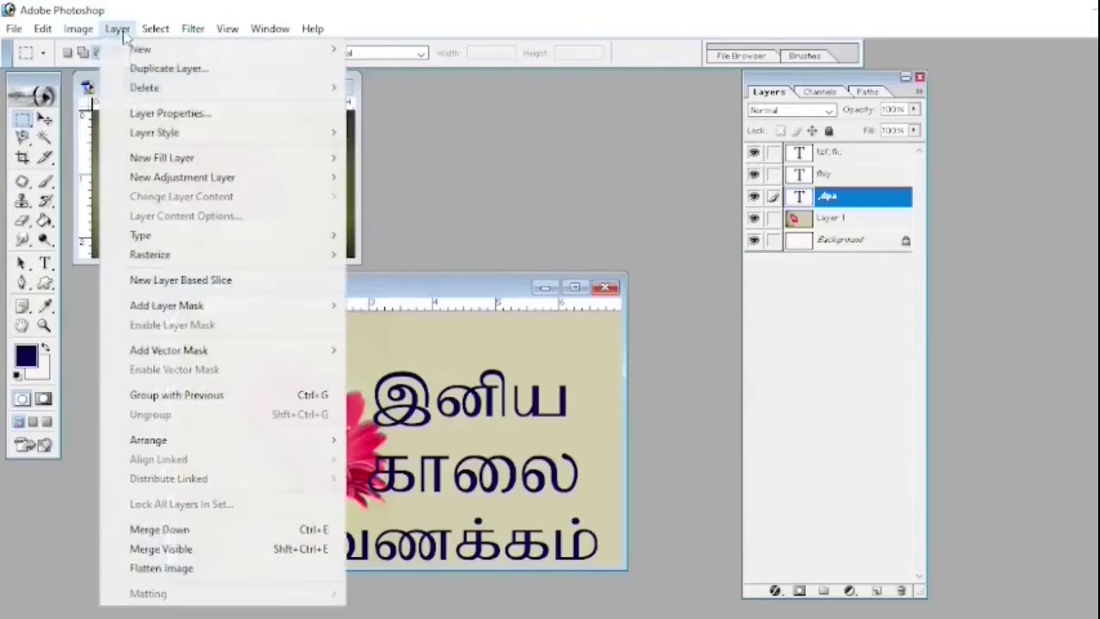
click(161, 548)
click(45, 118)
click(43, 29)
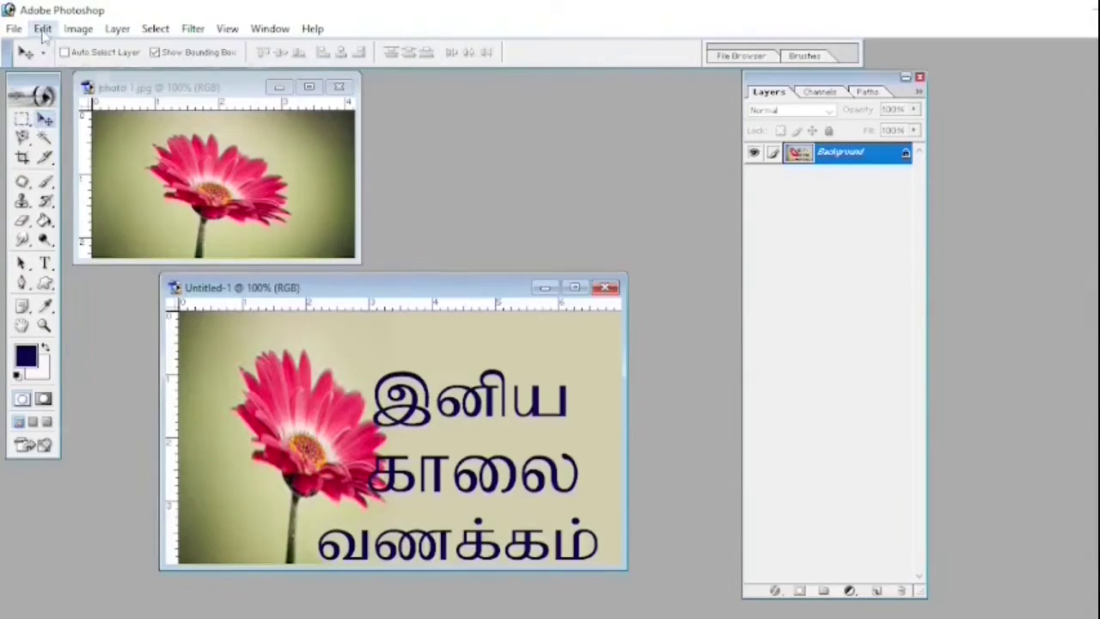
click(60, 46)
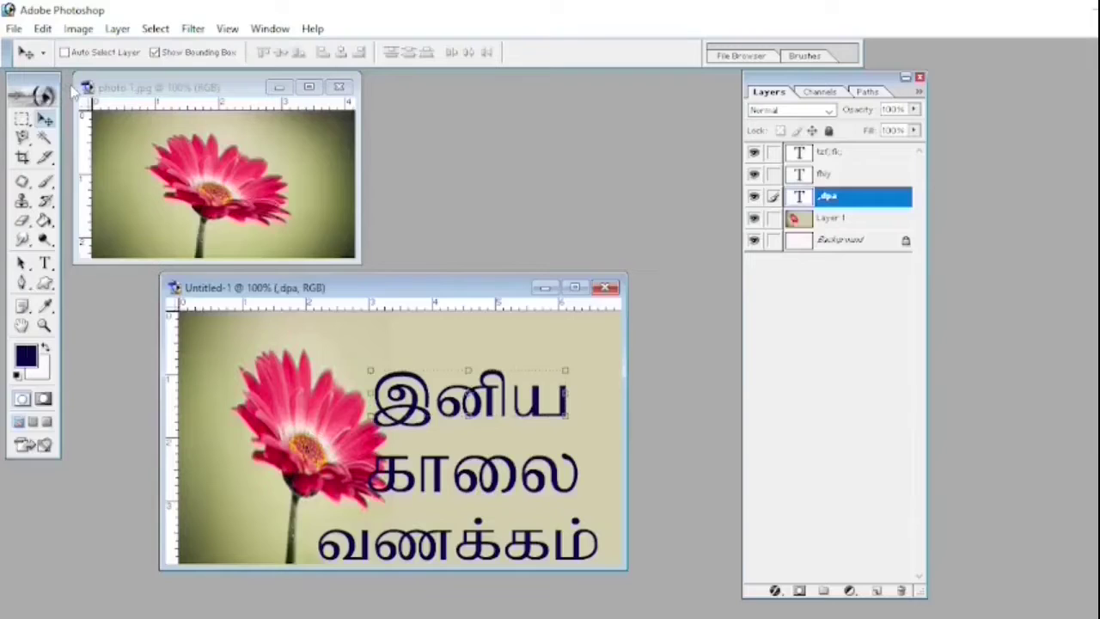
- Undo the Tamil text layers, place dark blue GOOD at top right, and add an empty layer
key(ctrl+alt+z)
key(ctrl+alt+z)
key(ctrl+alt+z)
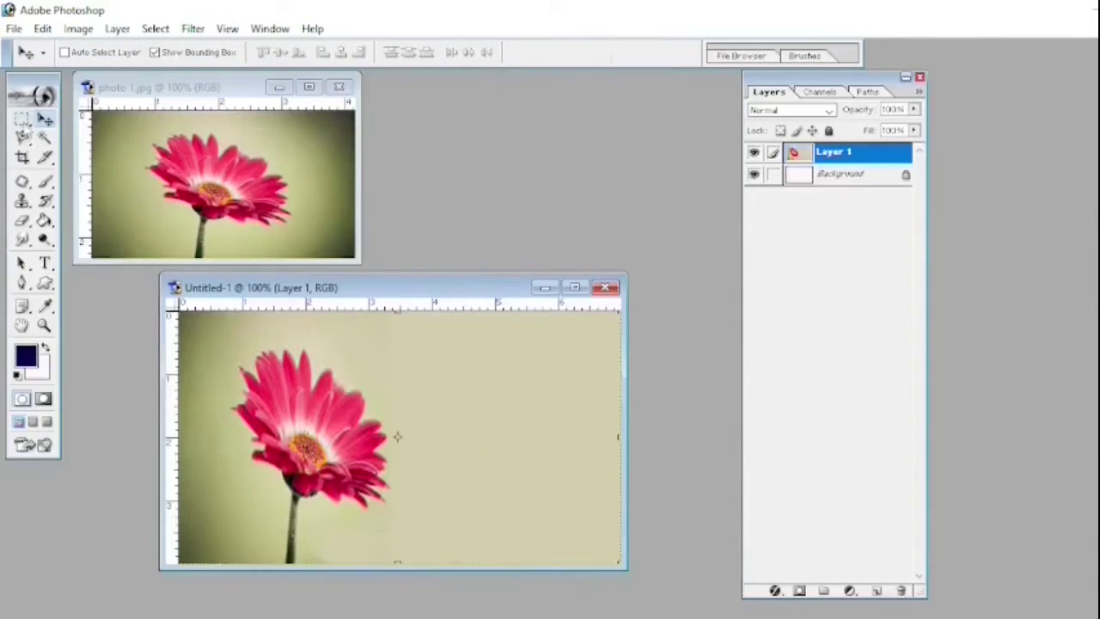
click(22, 118)
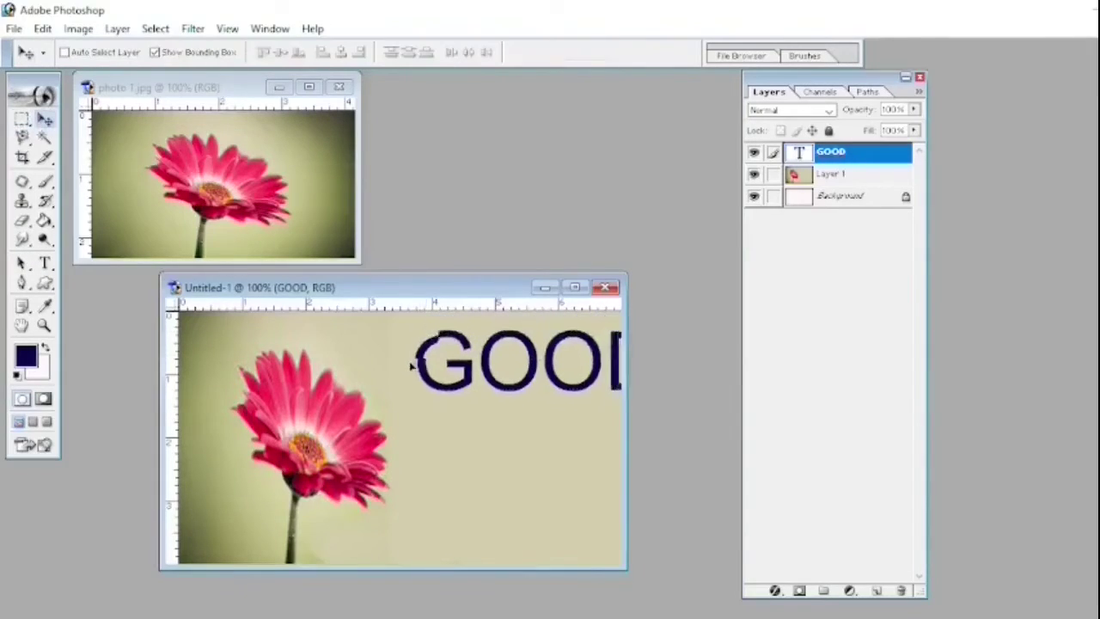
drag(417, 361, 368, 361)
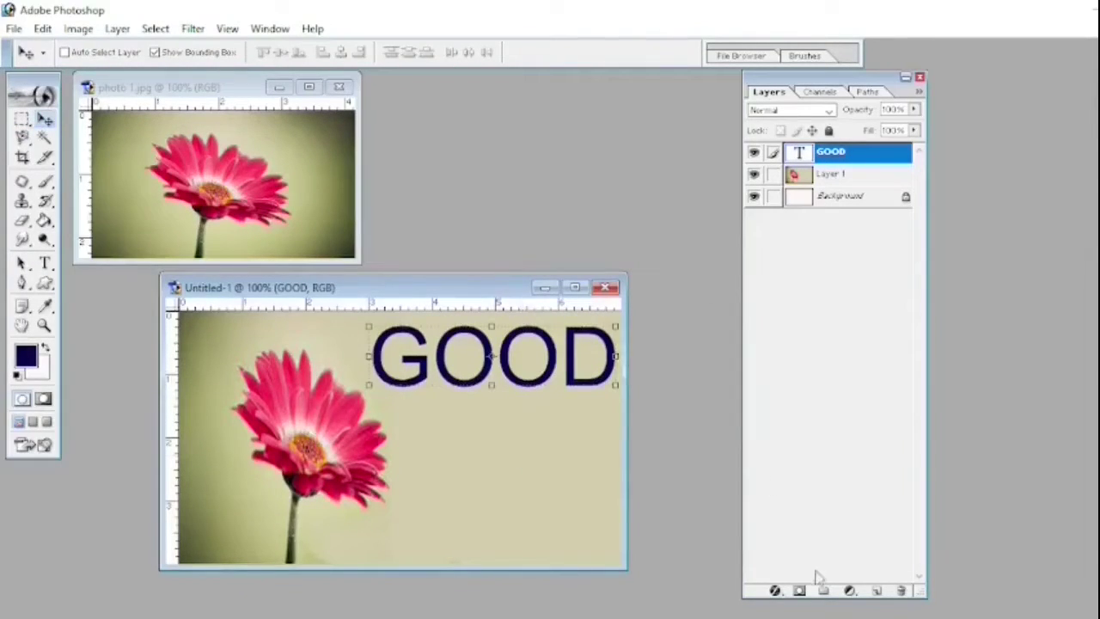
click(876, 591)
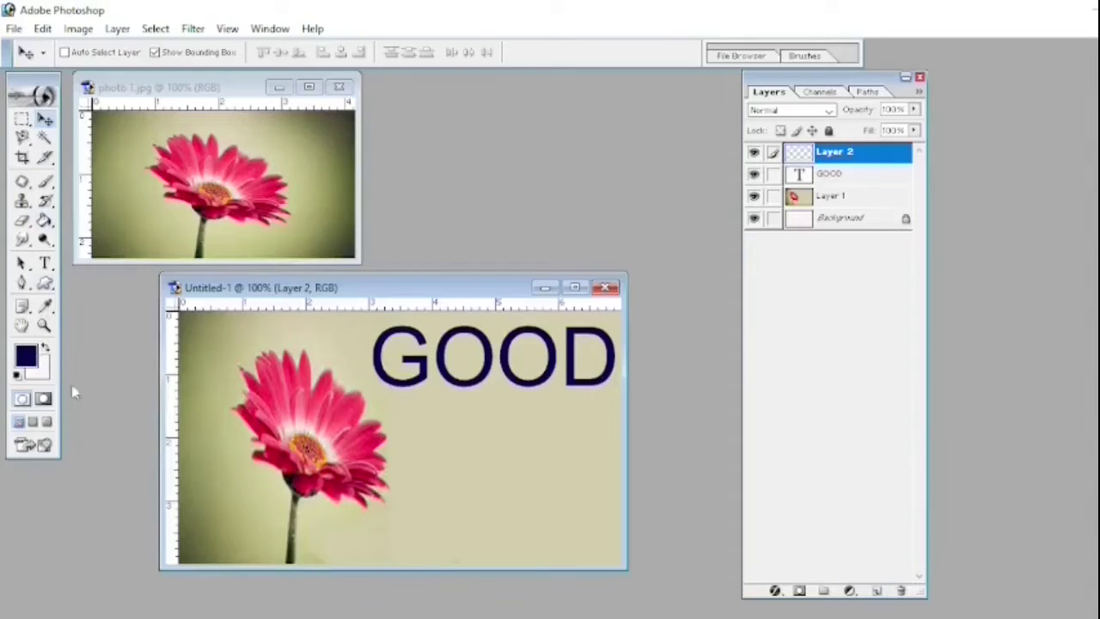
- Type MORNING beneath GOOD and move it onto the card, lower and nearer the flower
key(t)
click(481, 435)
text(MO)
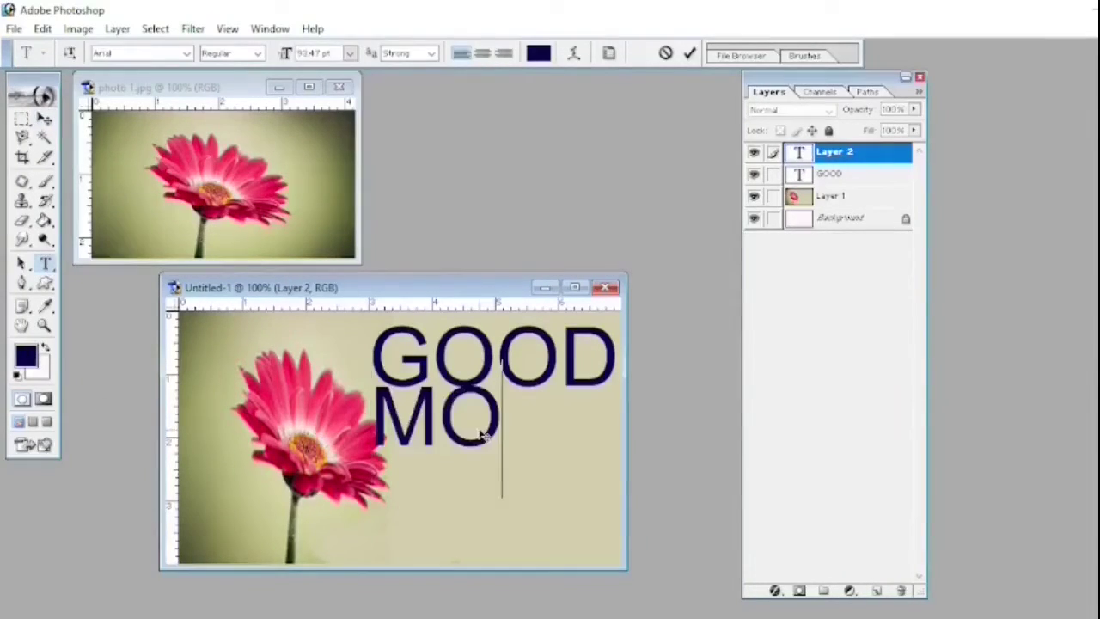
text(RN)
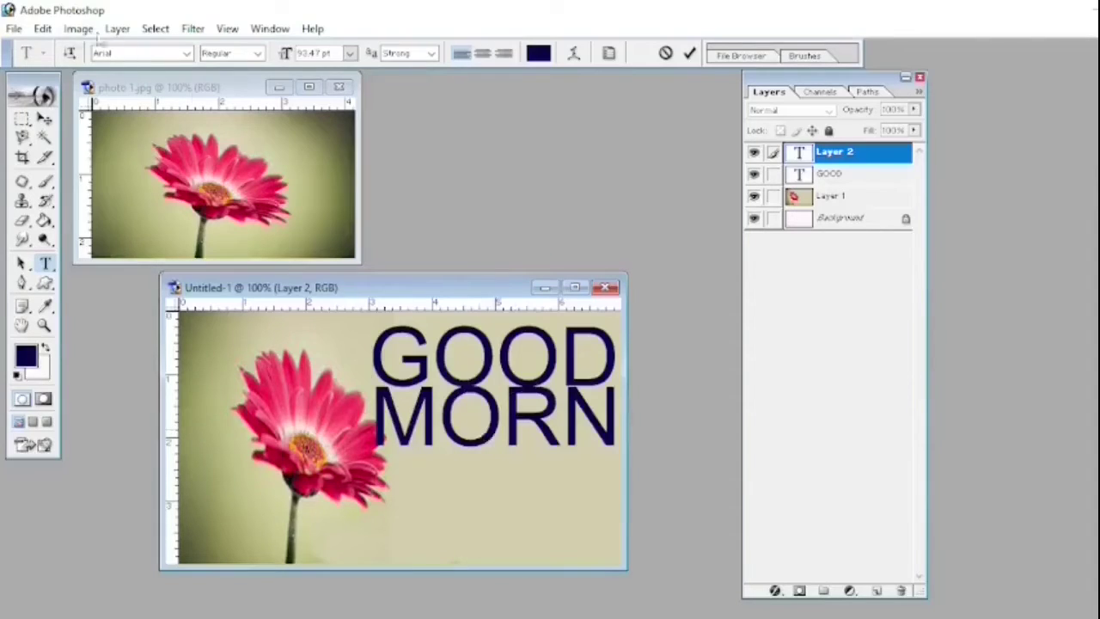
click(44, 119)
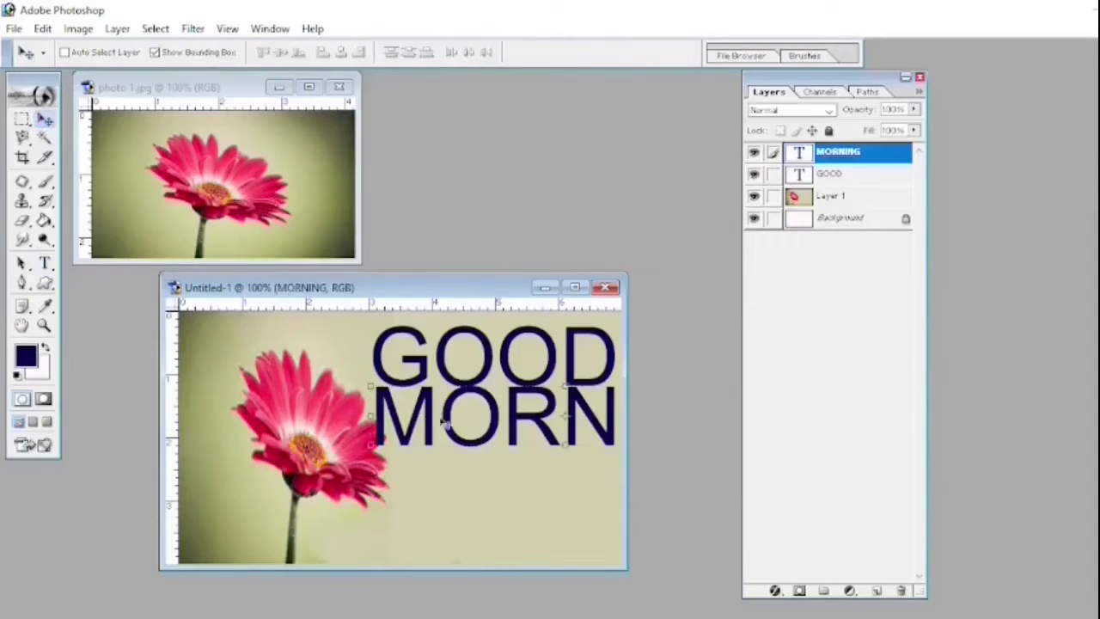
mouse_move(453, 421)
mouse_down()
mouse_move(348, 464)
mouse_move(311, 503)
mouse_up()
mouse_move(373, 314)
mouse_down()
mouse_move(351, 397)
mouse_move(378, 400)
mouse_up()
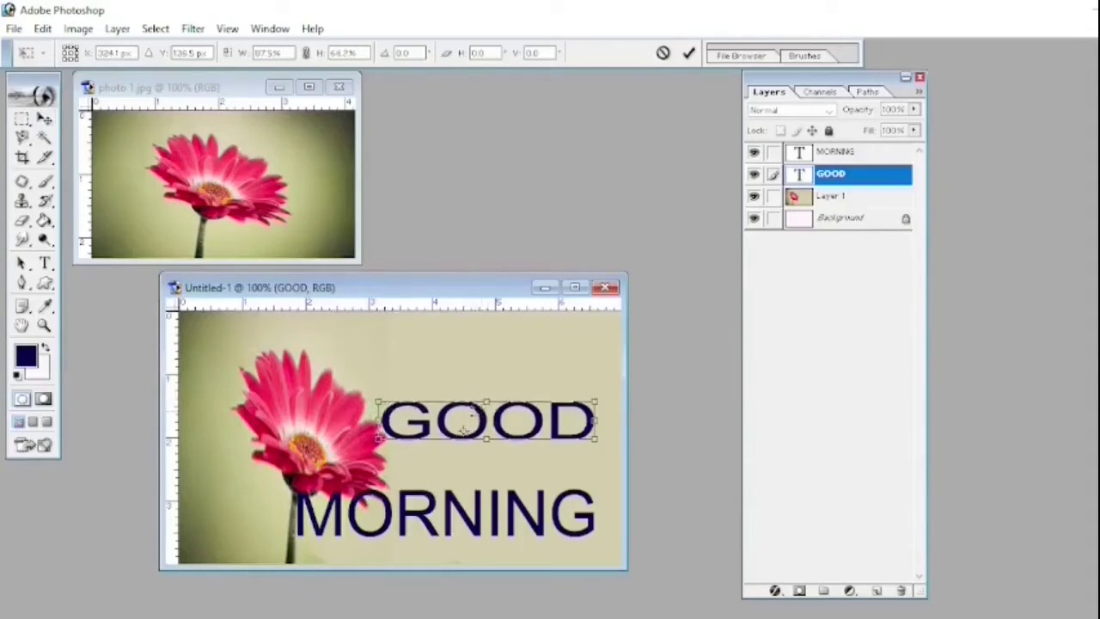
- Stretch GOOD slightly taller and move it up above MORNING, then apply the transform
drag(486, 400, 486, 395)
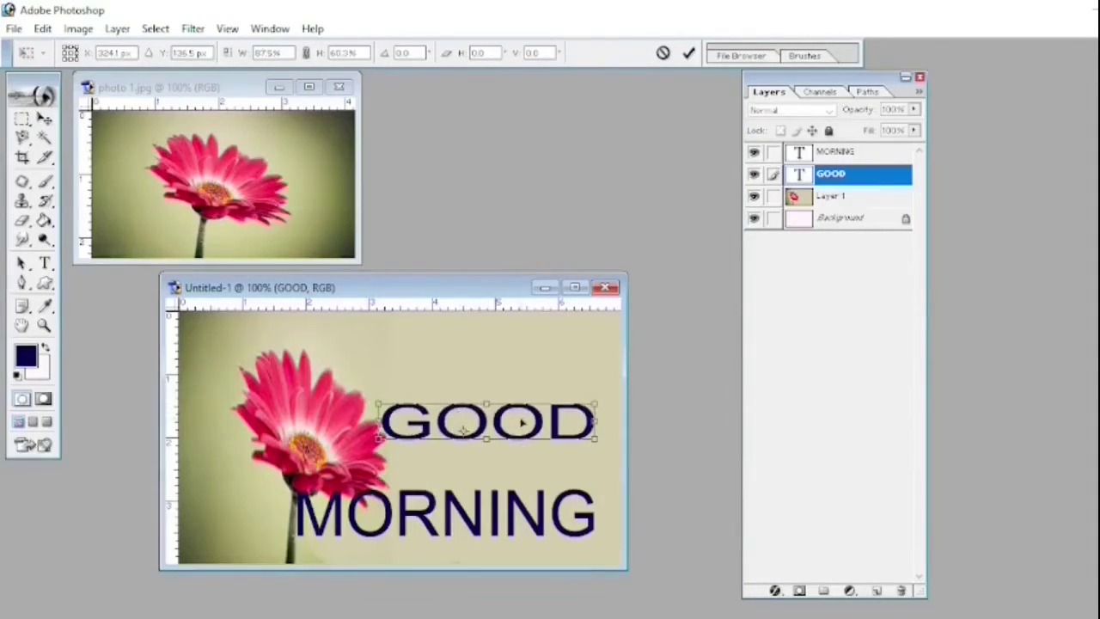
drag(516, 422, 495, 434)
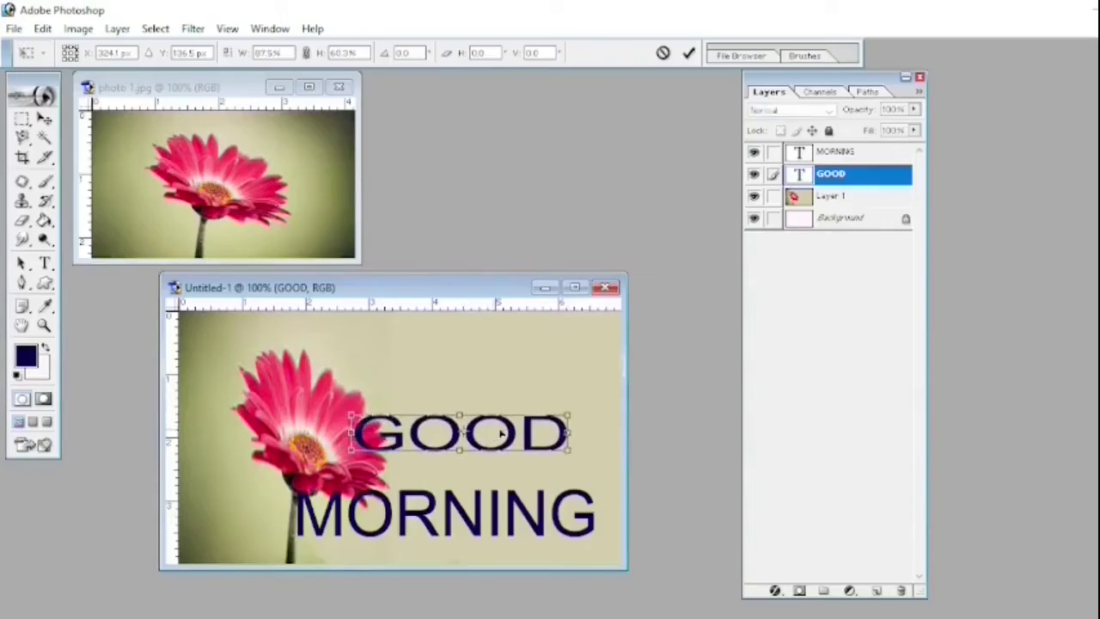
drag(481, 438, 486, 407)
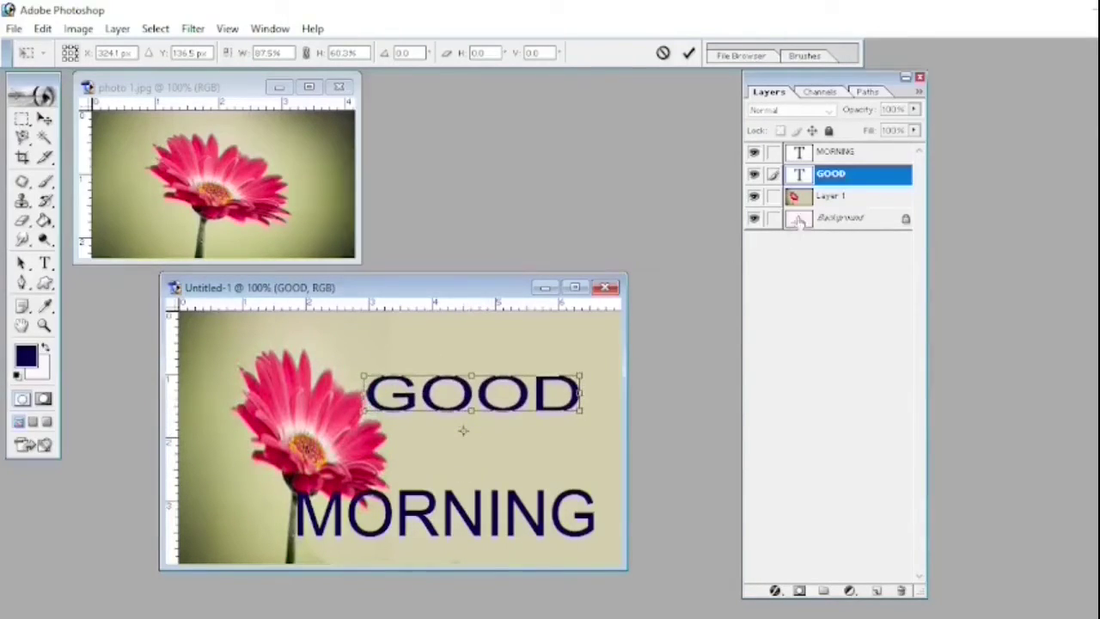
key(m)
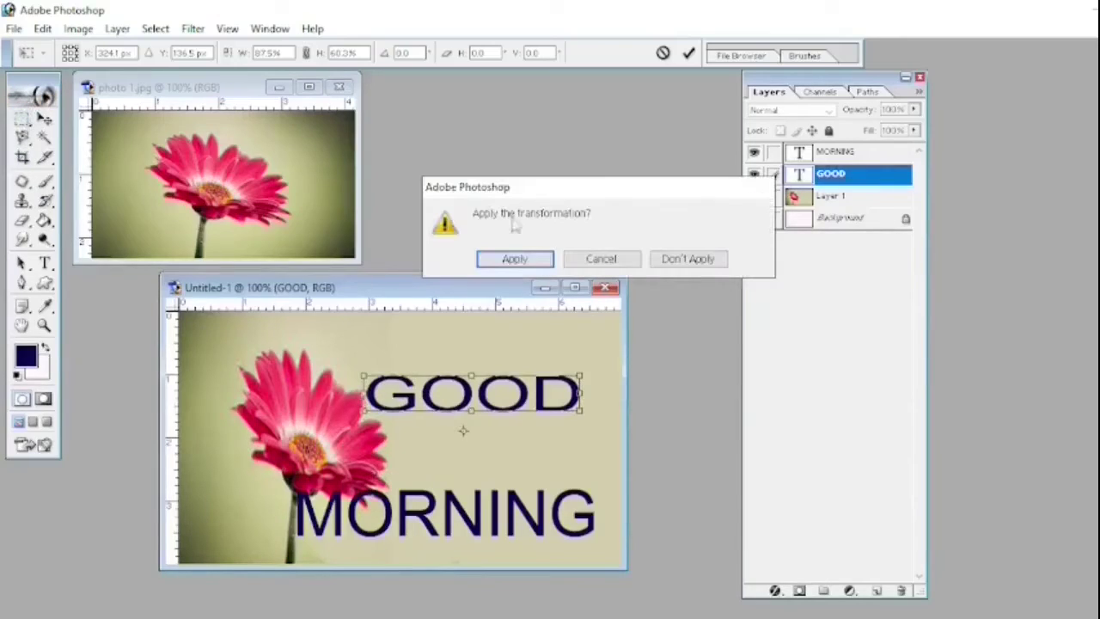
click(515, 256)
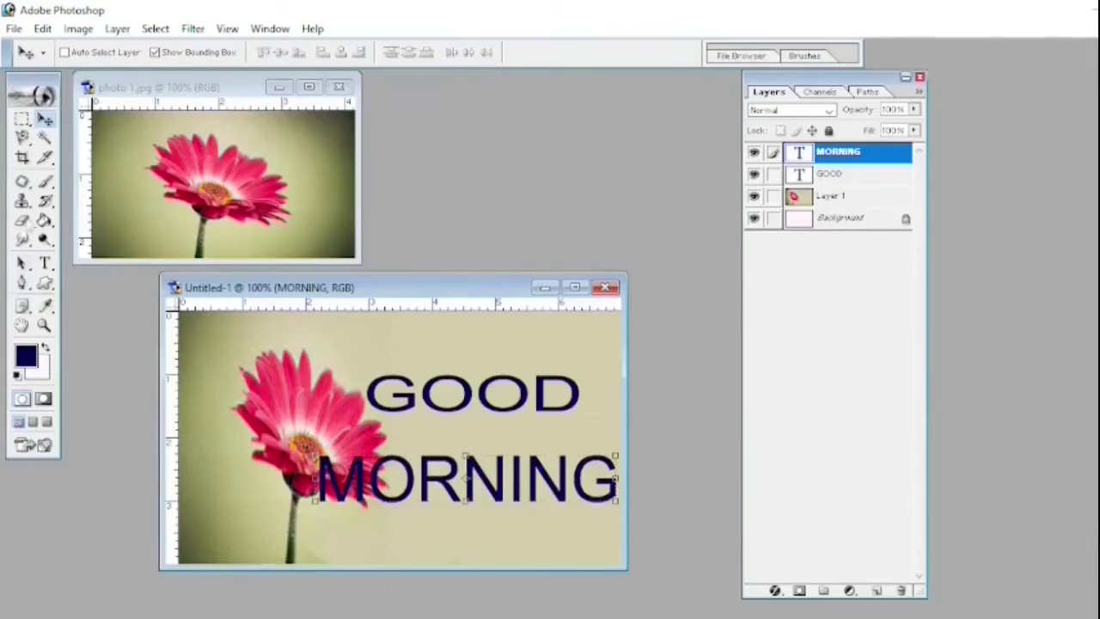
- Switch to the Rectangular Marquee tool and merge all visible layers into one
click(23, 118)
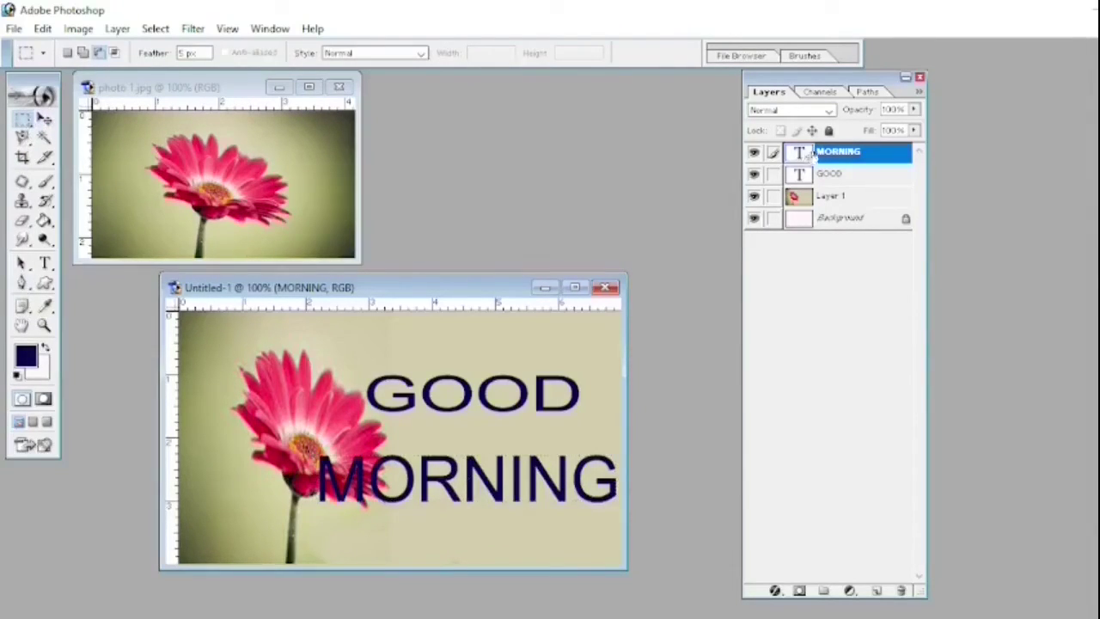
key(ctrl+shift+e)
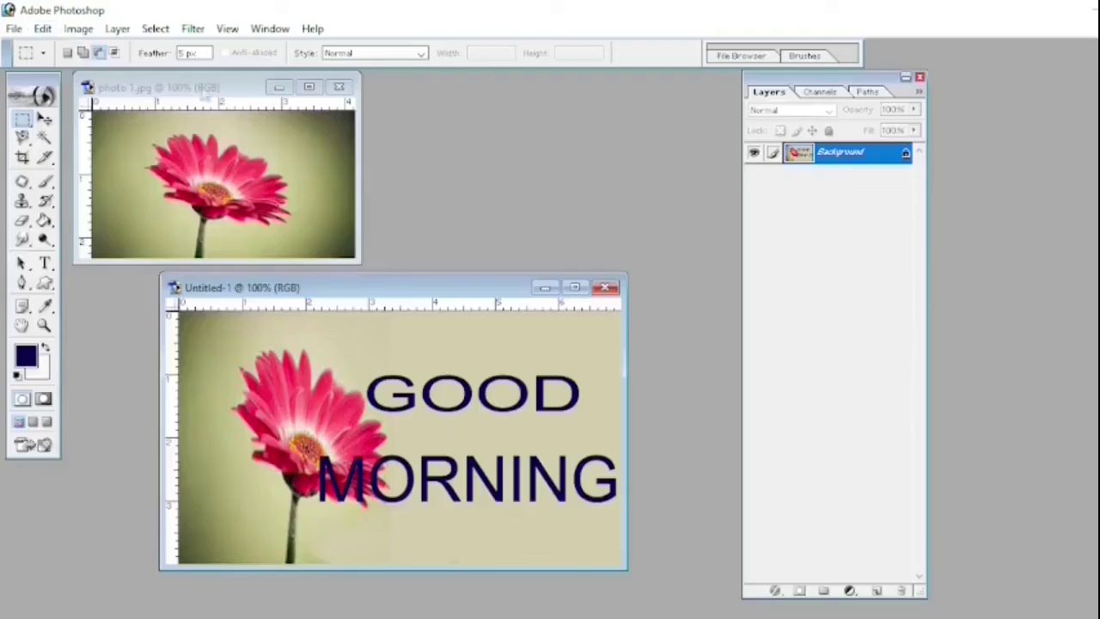